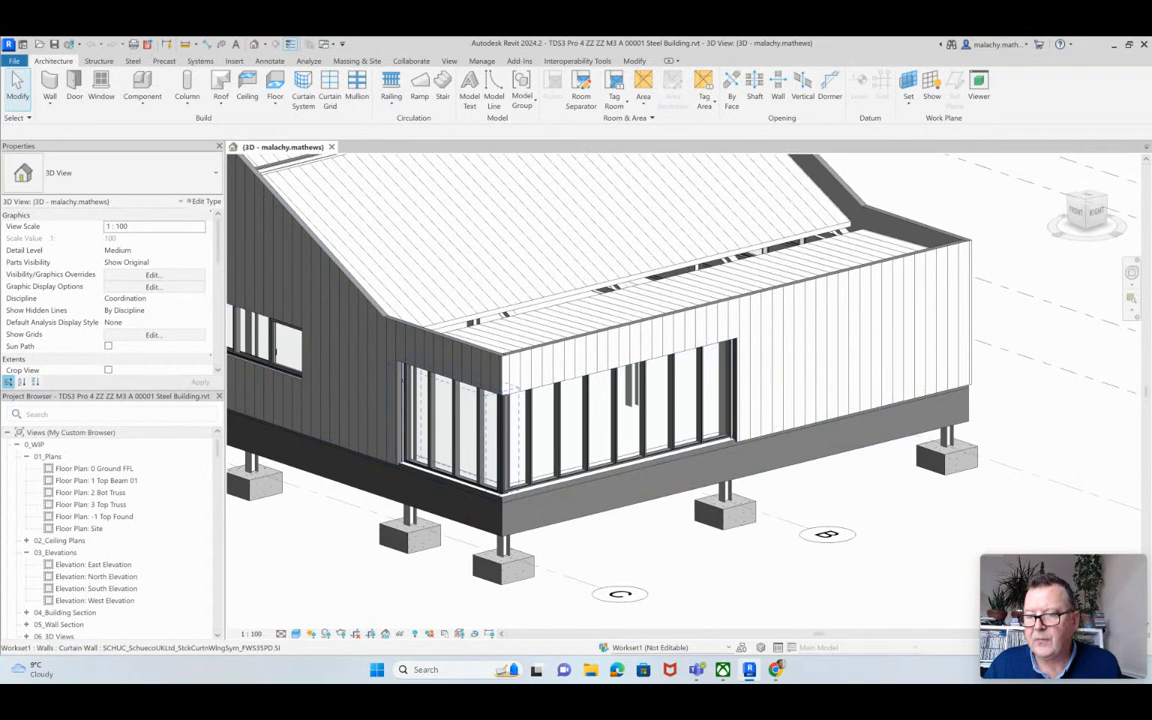
Examine the building's exterior and the ribbon glazing in the sawtooth side wall.
{"action": "scroll", "coordinate": [629, 511], "scroll_direction": "down", "scroll_amount": 2}
{"action": "scroll", "coordinate": [618, 510], "scroll_direction": "down", "scroll_amount": 3}
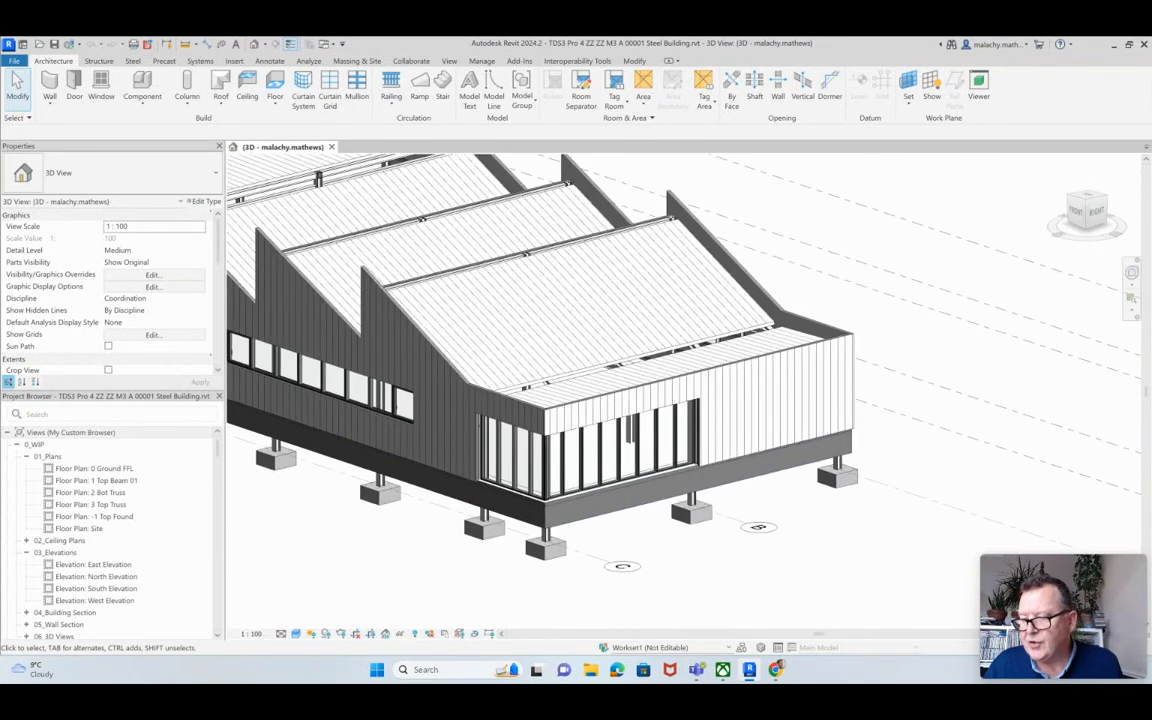
{"action": "middle_click_drag", "start_coordinate": [618, 510], "coordinate": [761, 563]}
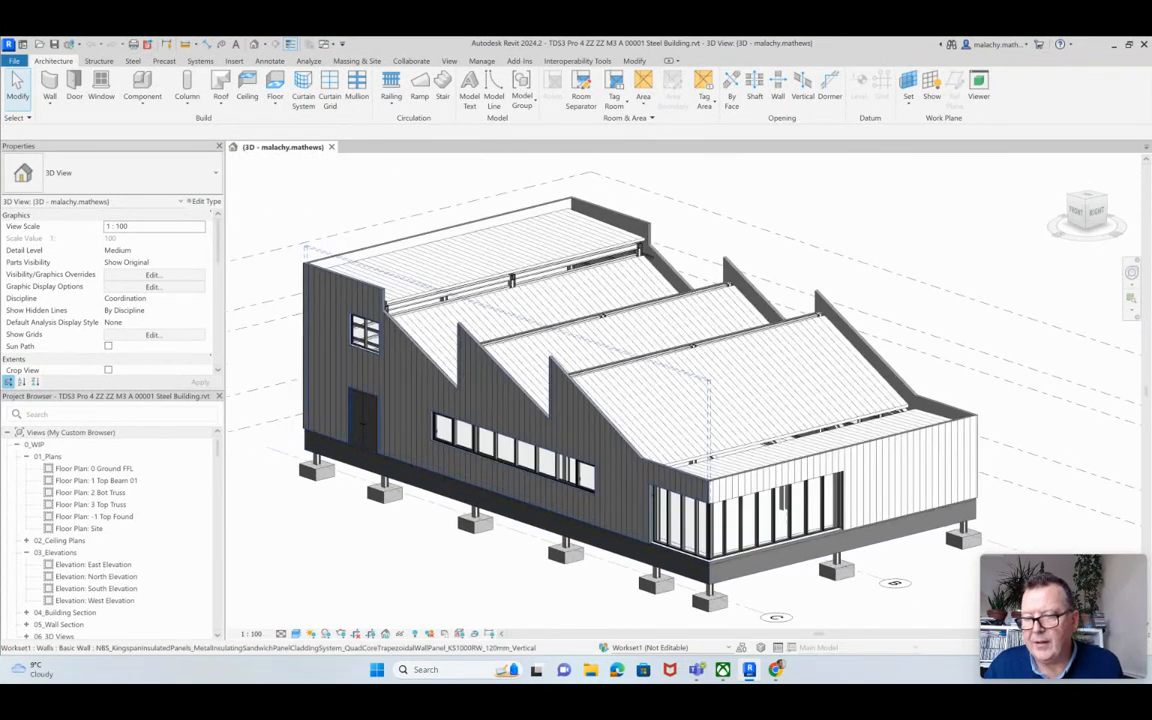
{"action": "scroll", "coordinate": [522, 452], "scroll_direction": "up", "scroll_amount": 4}
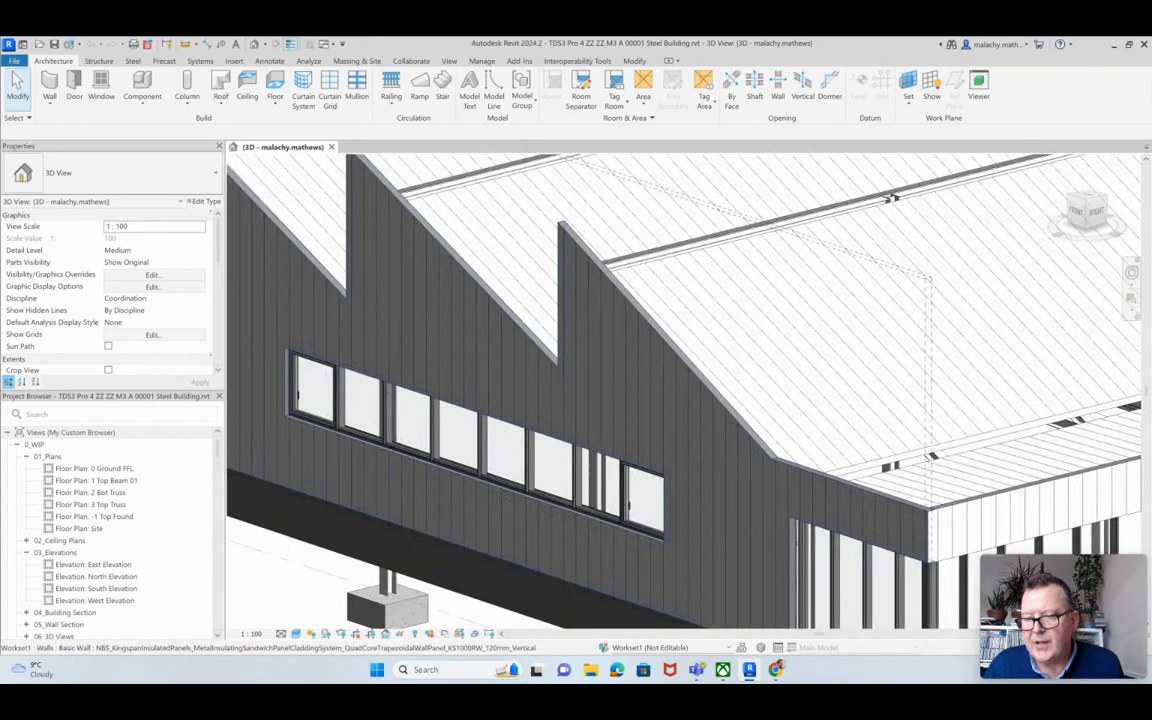
{"action": "scroll", "coordinate": [640, 480], "scroll_direction": "up", "scroll_amount": 4}
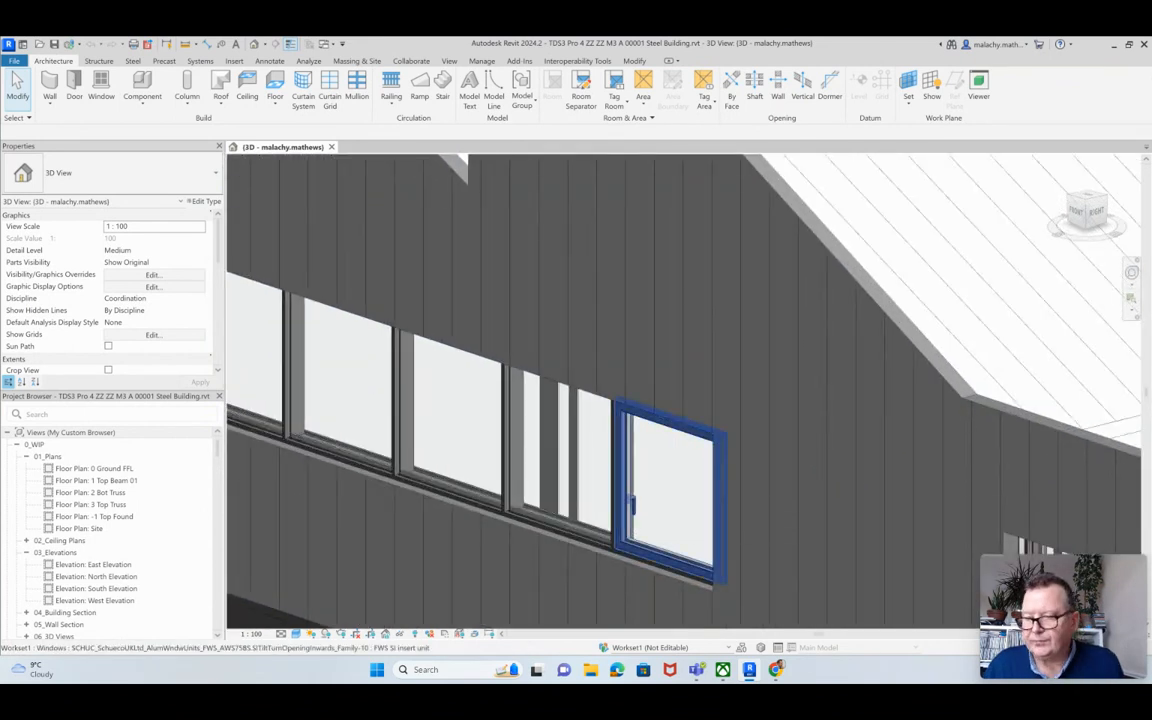
{"action": "scroll", "coordinate": [619, 508], "scroll_direction": "down", "scroll_amount": 4}
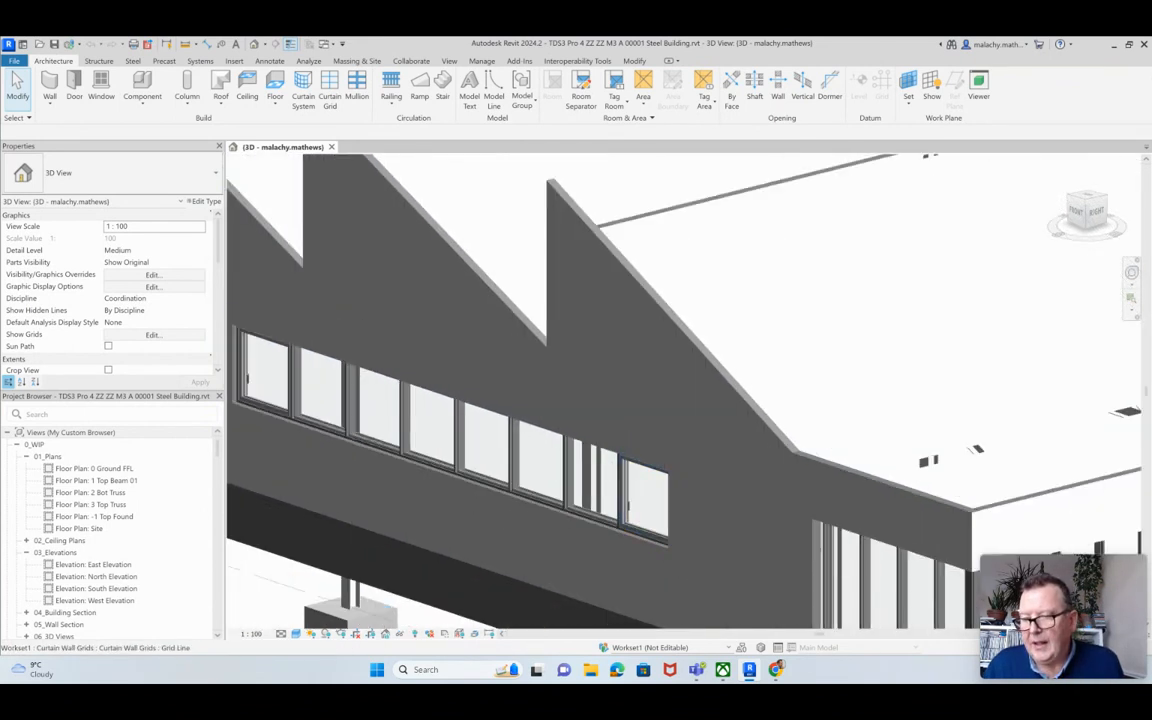
{"action": "middle_click_drag", "start_coordinate": [619, 508], "coordinate": [661, 533]}
{"action": "scroll", "coordinate": [456, 495], "scroll_direction": "up", "scroll_amount": 3}
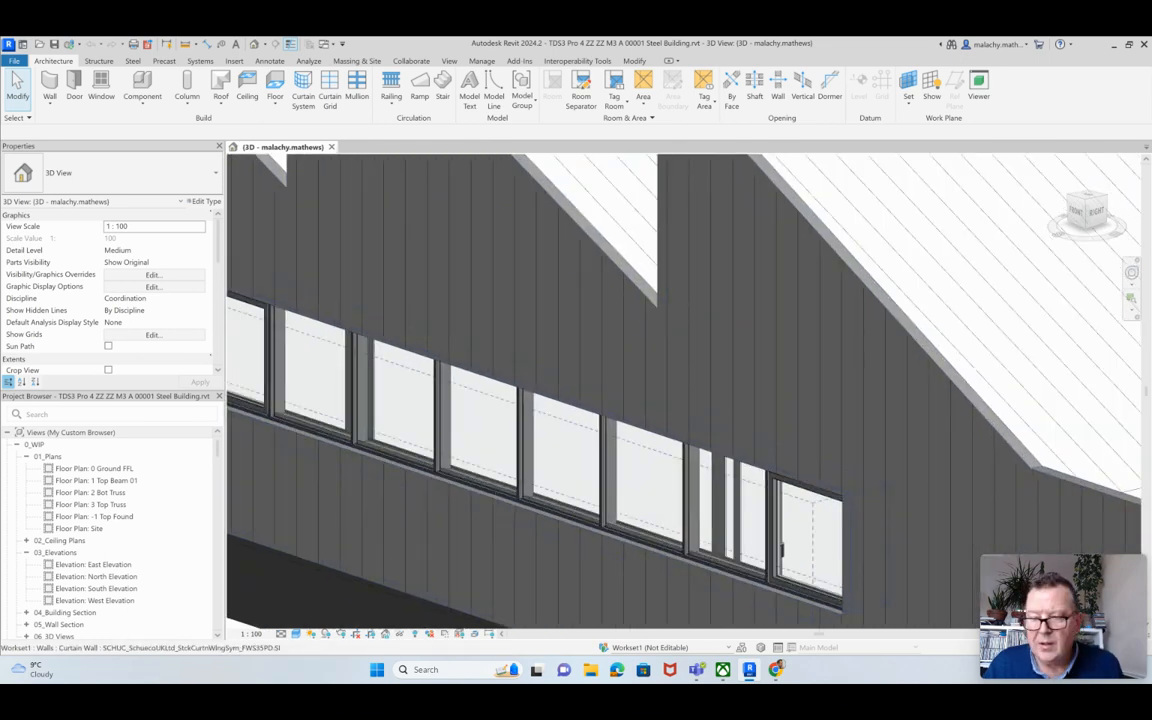
Unpin the third glazing panel of the side wall's ribbon window and change its type to the Schueco tilt-turn FWS SI insert unit.
{"action": "key", "text": "Tab"}
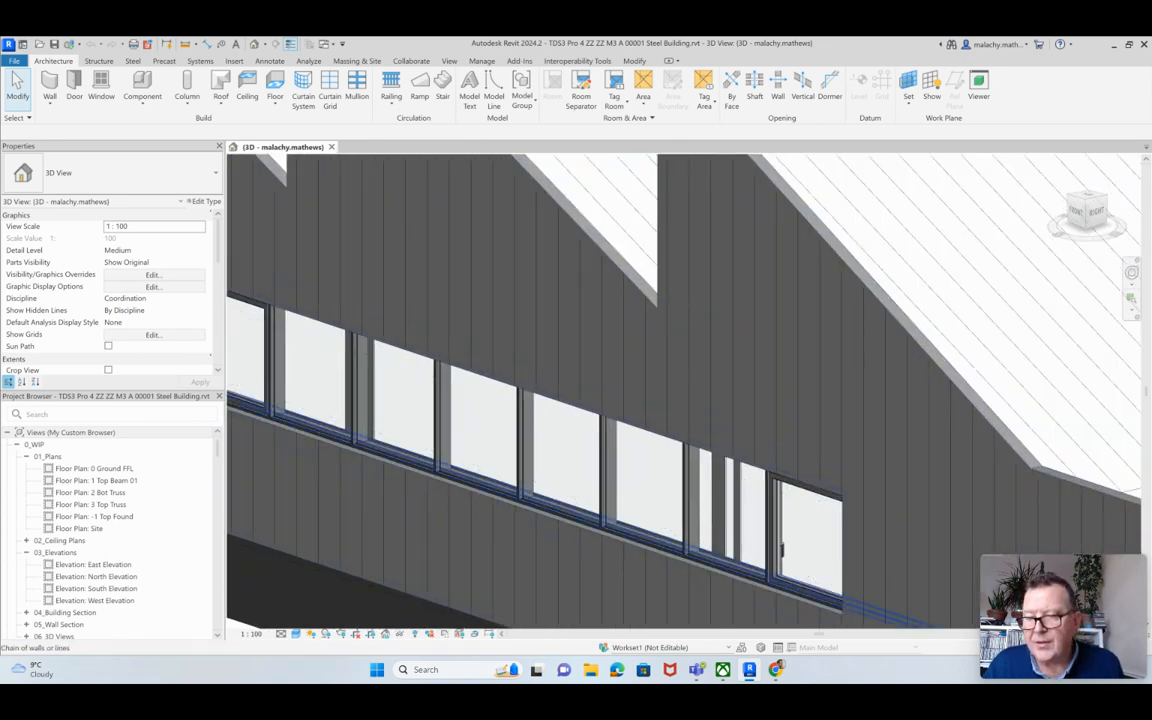
{"action": "key", "text": "Tab"}
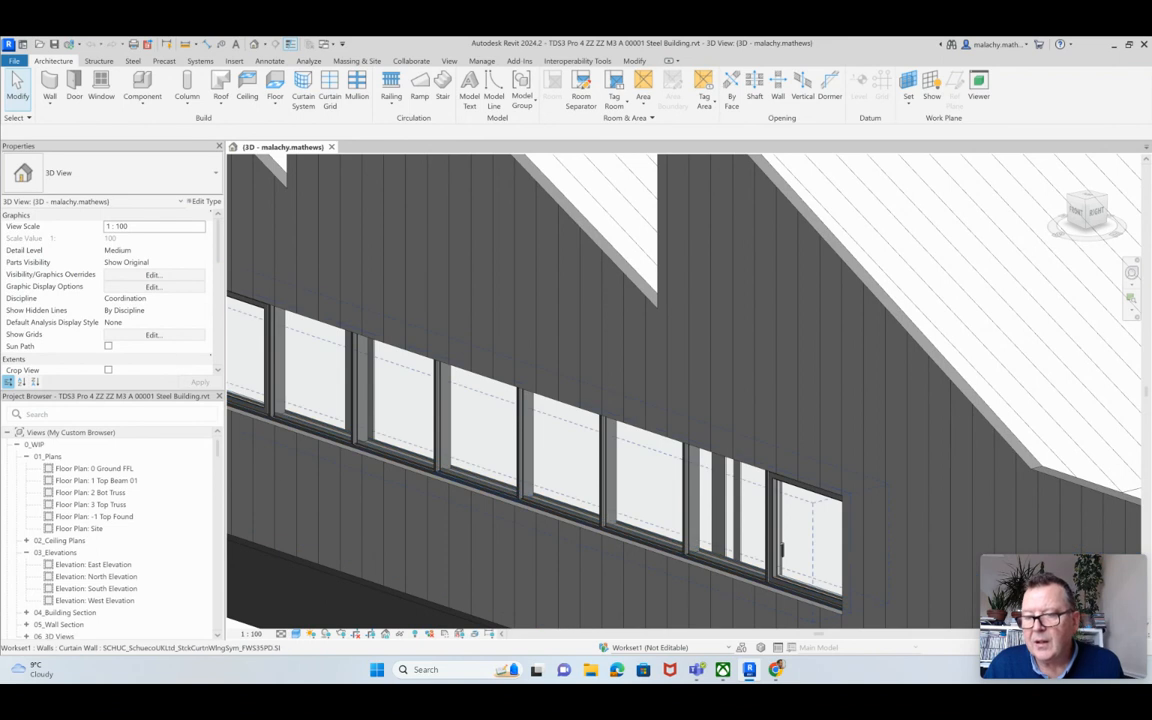
{"action": "scroll", "coordinate": [477, 493], "scroll_direction": "up", "scroll_amount": 3}
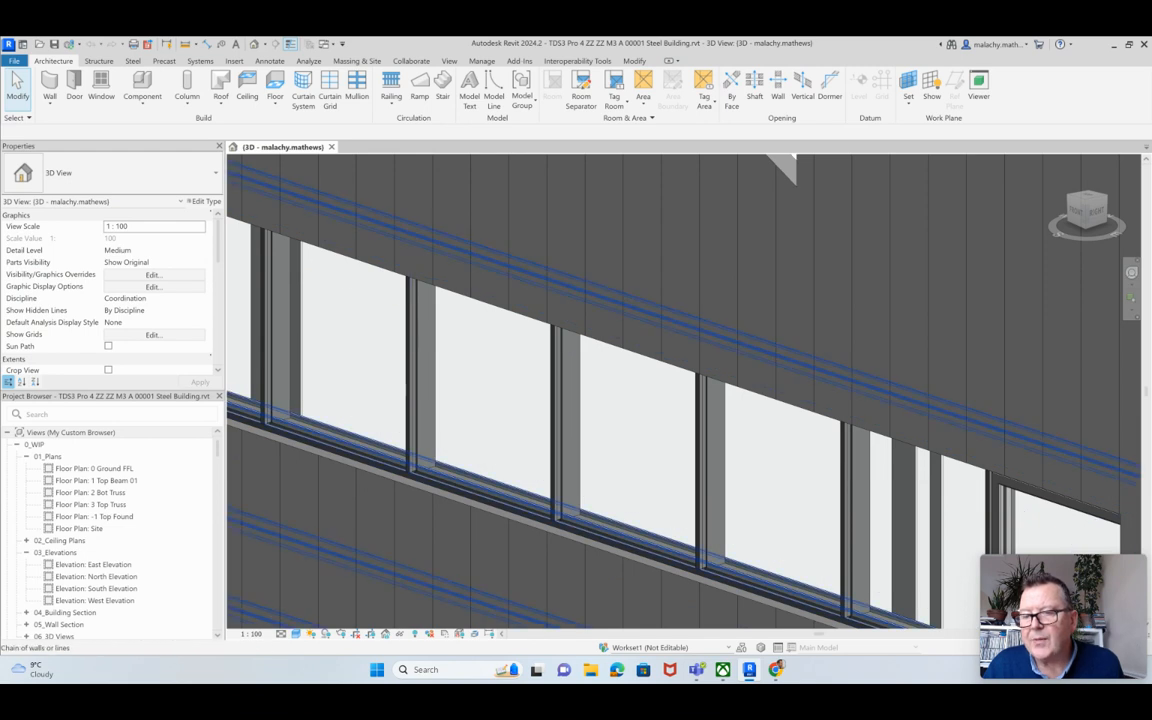
{"action": "left_click", "coordinate": [352, 336]}
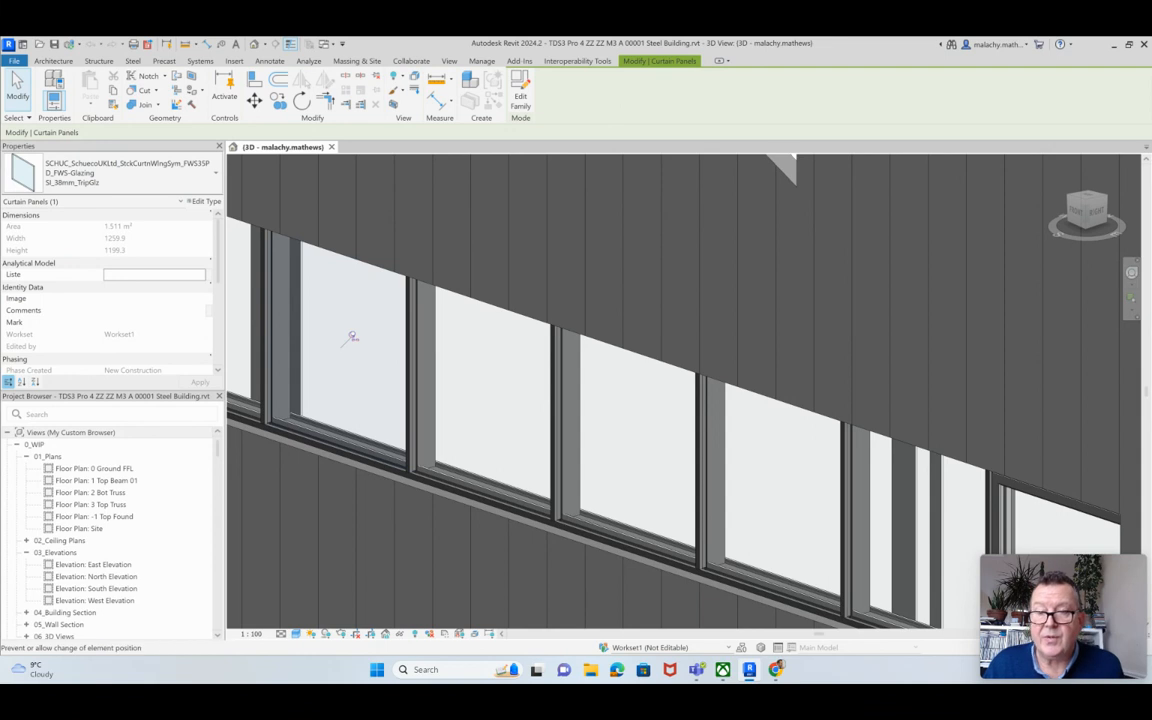
{"action": "left_click", "coordinate": [352, 337]}
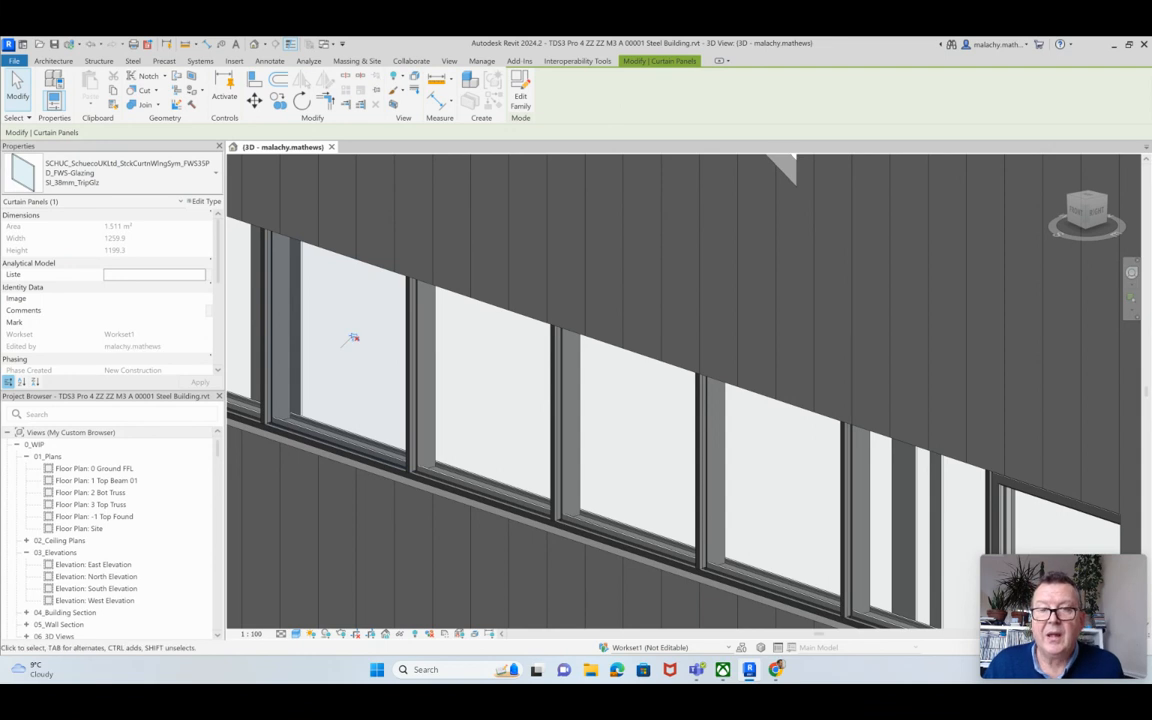
{"action": "left_click", "coordinate": [130, 172]}
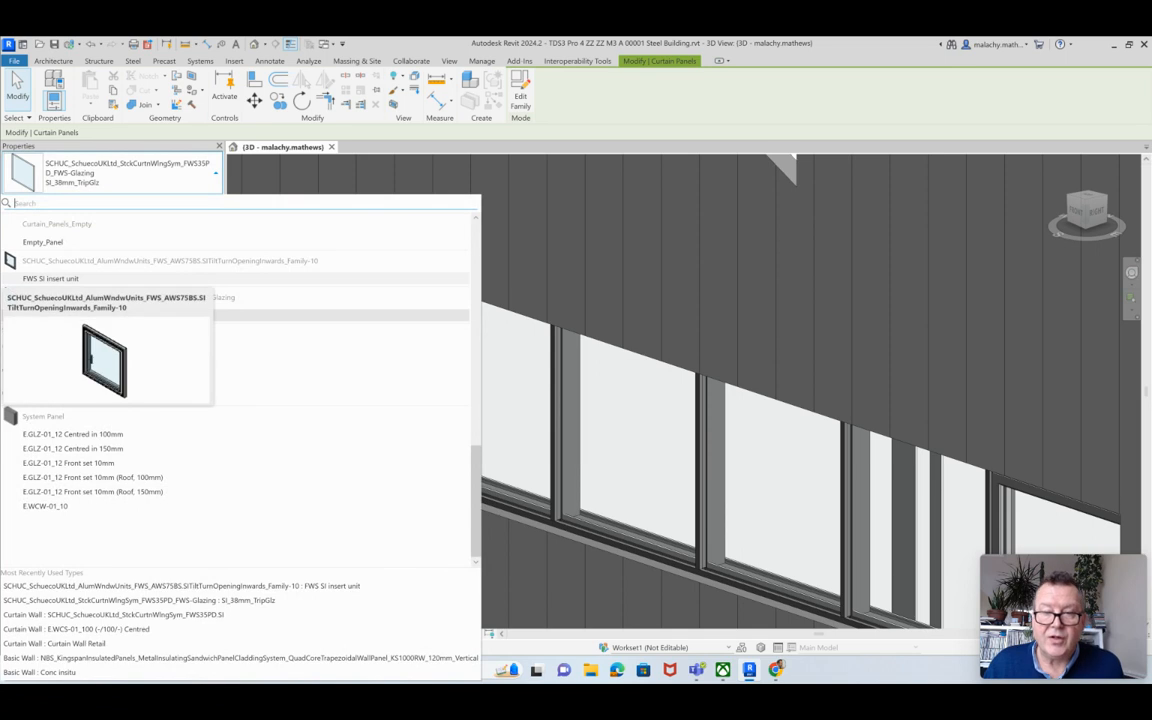
{"action": "left_click", "coordinate": [60, 278]}
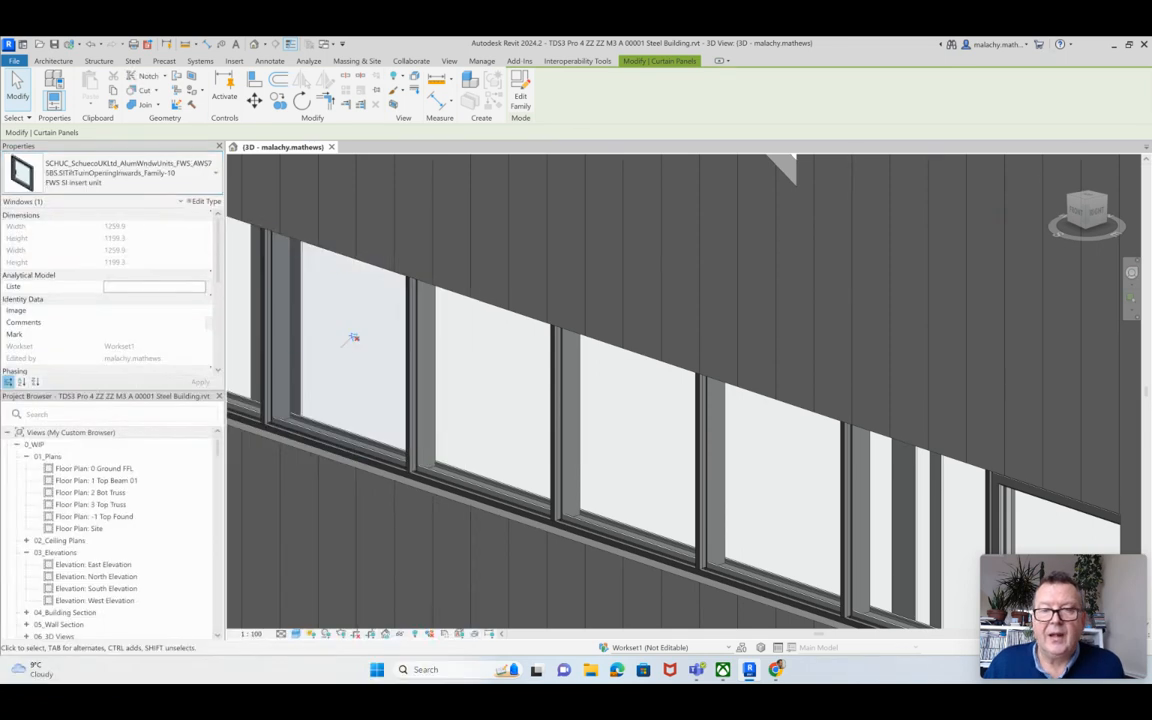
{"action": "scroll", "coordinate": [342, 393], "scroll_direction": "down", "scroll_amount": 2}
{"action": "key", "text": "Escape"}
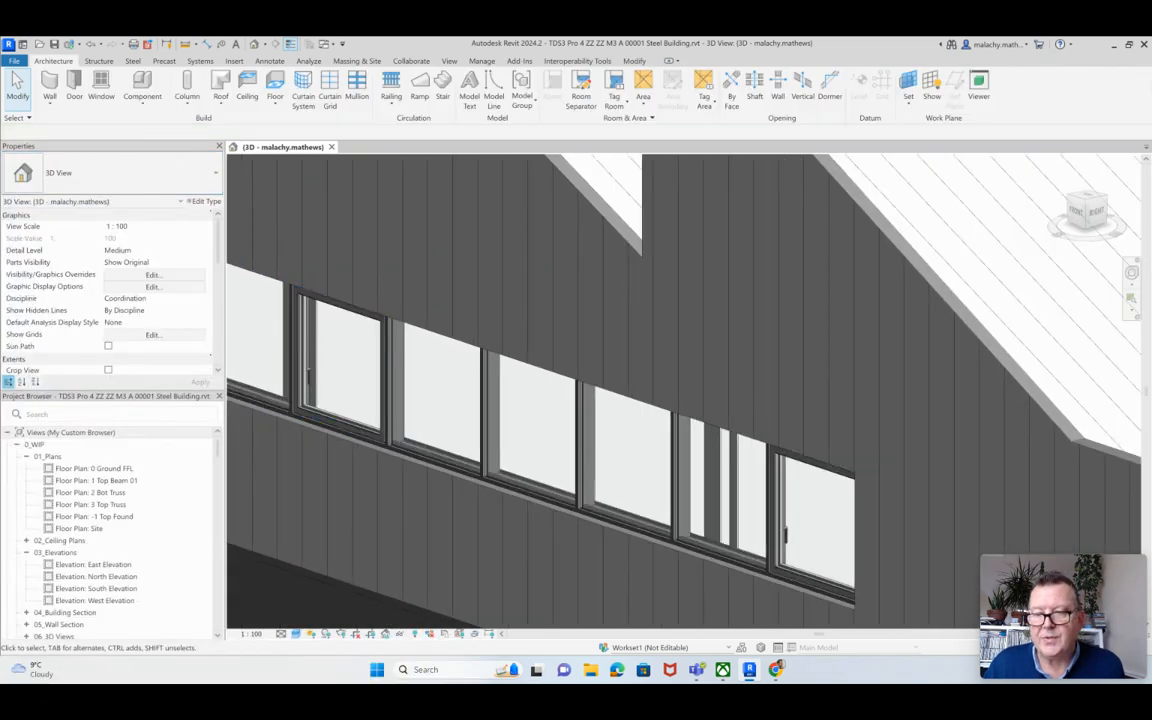
Inspect the ribbon window's openable units, a vertical curtain grid line and the adjacent fixed glazing panel.
{"action": "scroll", "coordinate": [374, 395], "scroll_direction": "down", "scroll_amount": 2}
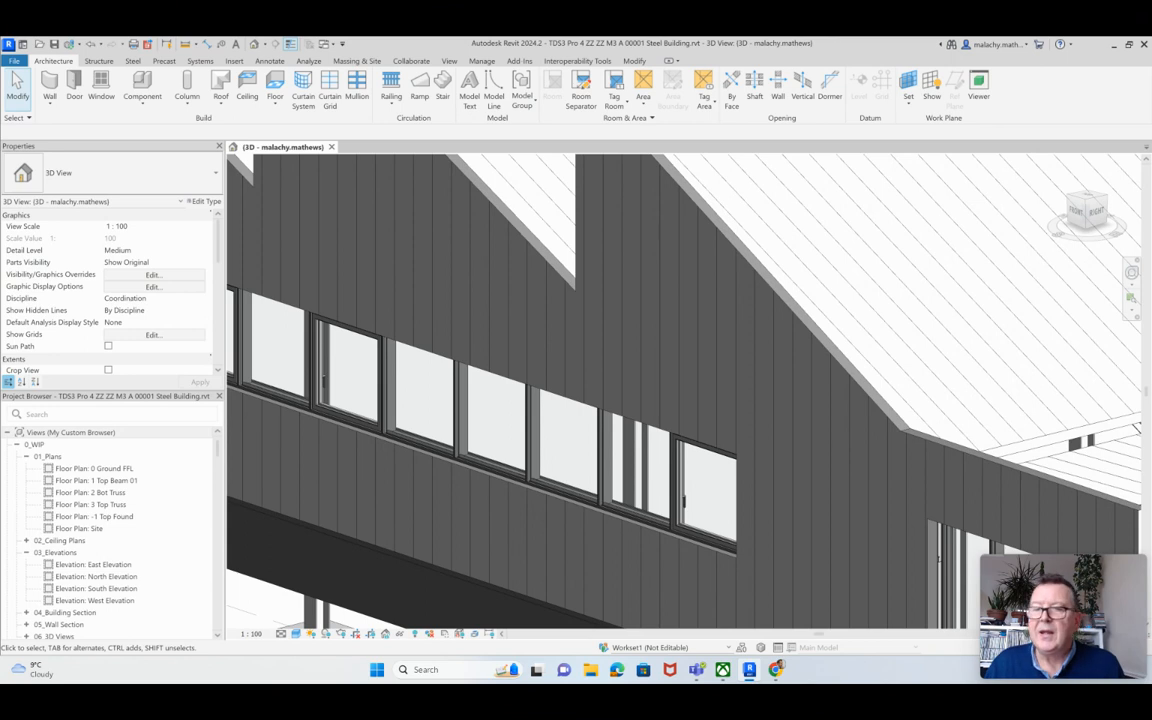
{"action": "scroll", "coordinate": [323, 378], "scroll_direction": "down", "scroll_amount": 4}
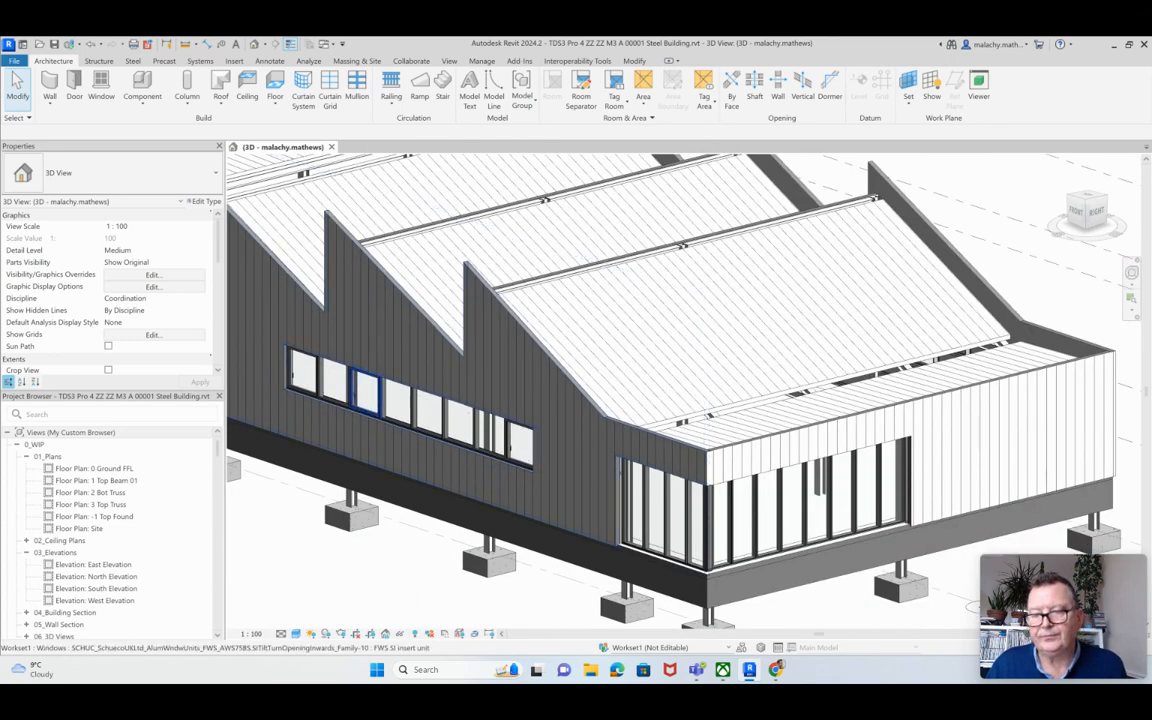
{"action": "scroll", "coordinate": [368, 385], "scroll_direction": "up", "scroll_amount": 2}
{"action": "scroll", "coordinate": [452, 434], "scroll_direction": "up", "scroll_amount": 5}
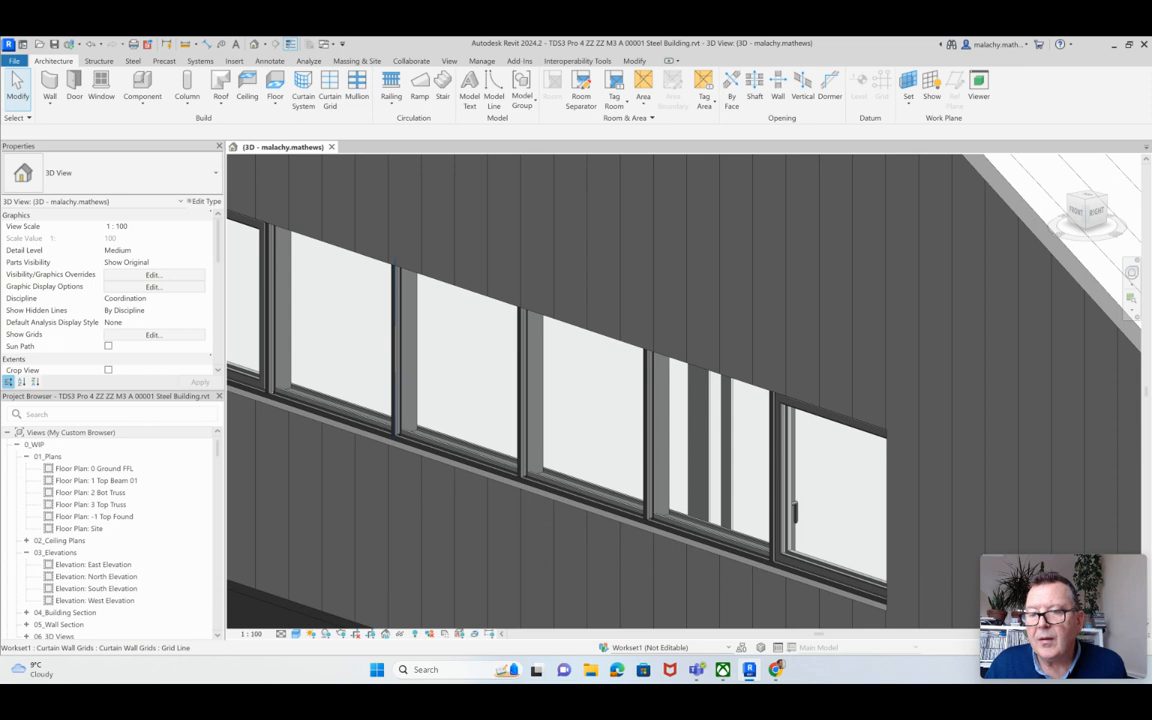
{"action": "left_click", "coordinate": [397, 300]}
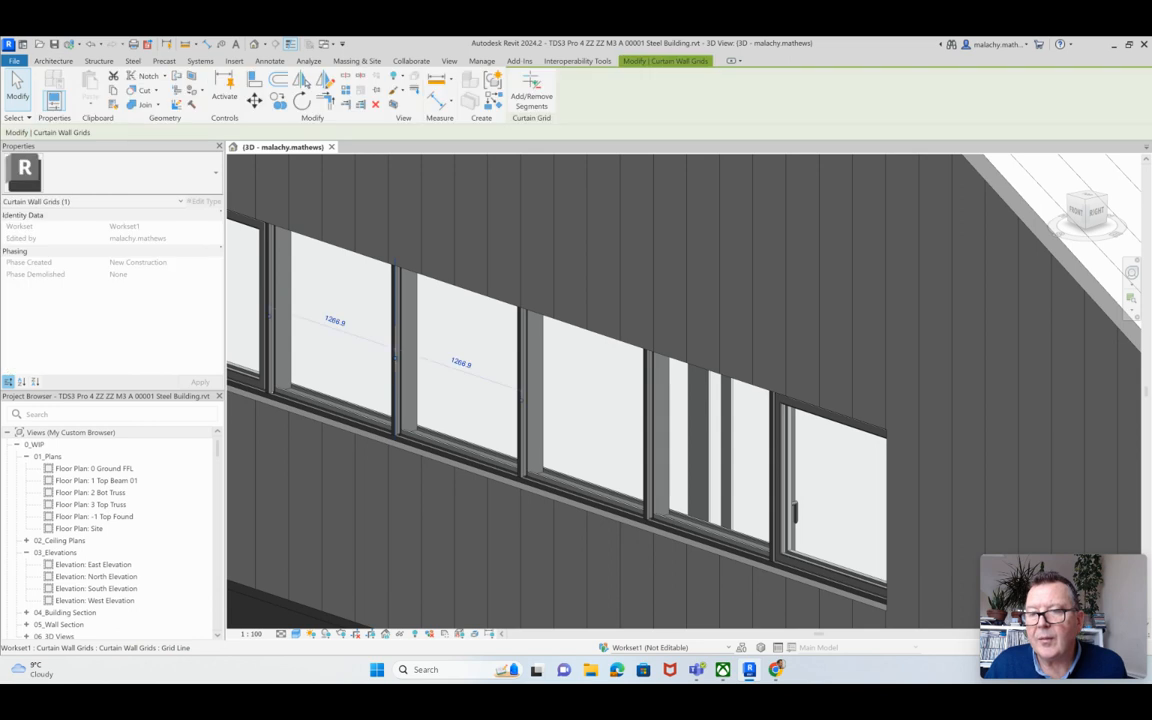
{"action": "left_click", "coordinate": [346, 315]}
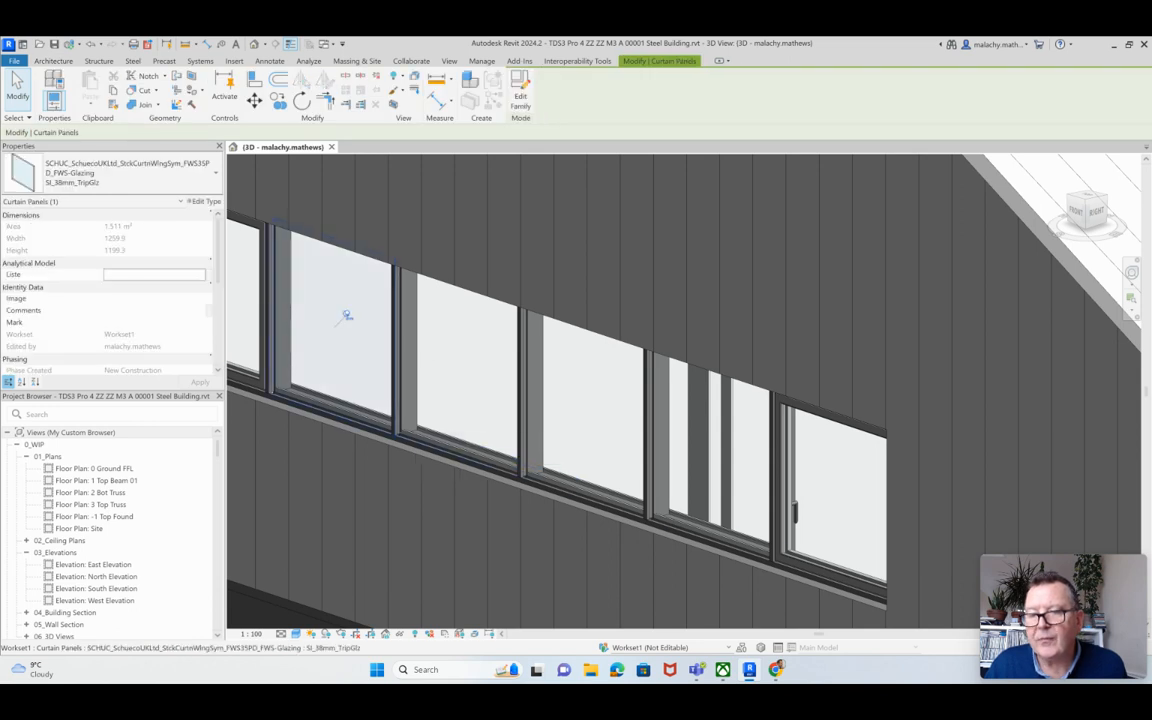
{"action": "key", "text": "Escape"}
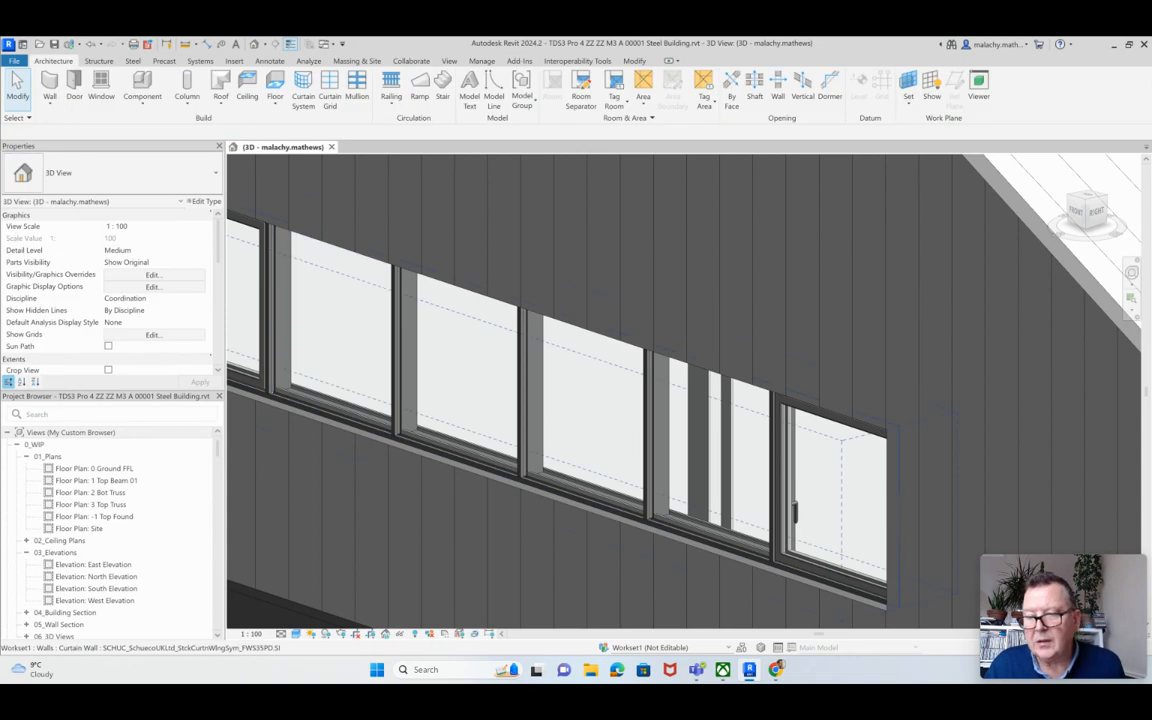
Examine the building from its other sides, including the rooflight glazing, end wall windows and external double door.
{"action": "scroll", "coordinate": [425, 440], "scroll_direction": "down", "scroll_amount": 5}
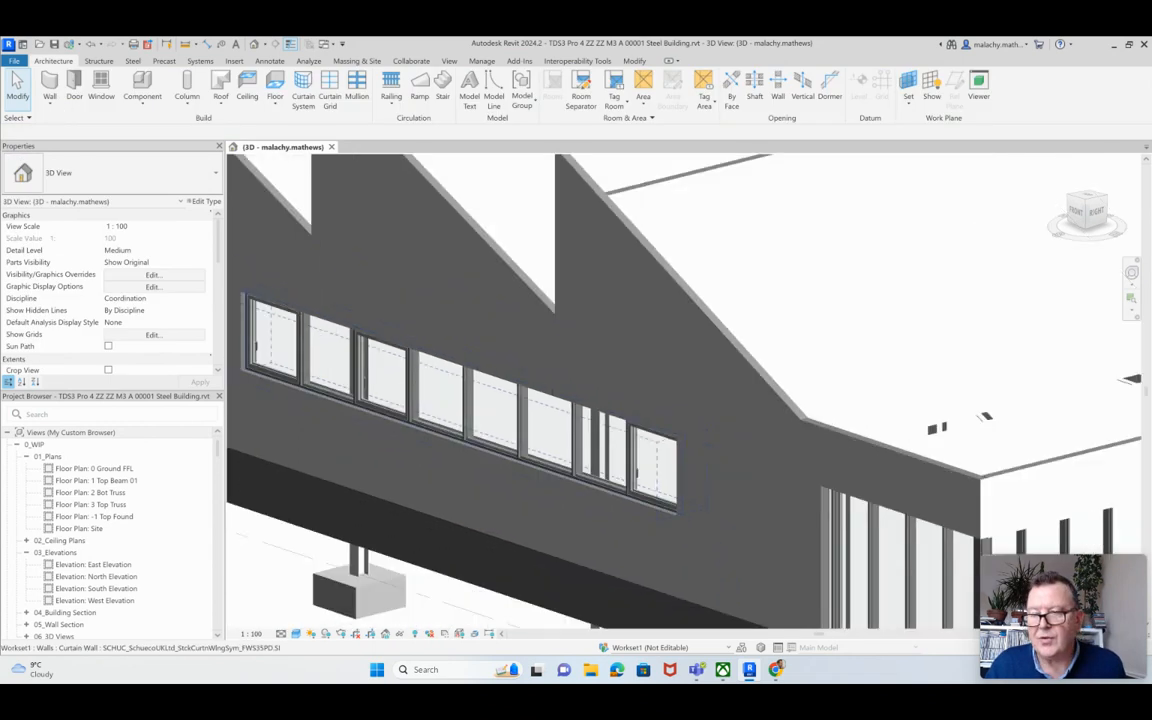
{"action": "scroll", "coordinate": [436, 405], "scroll_direction": "down", "scroll_amount": 4}
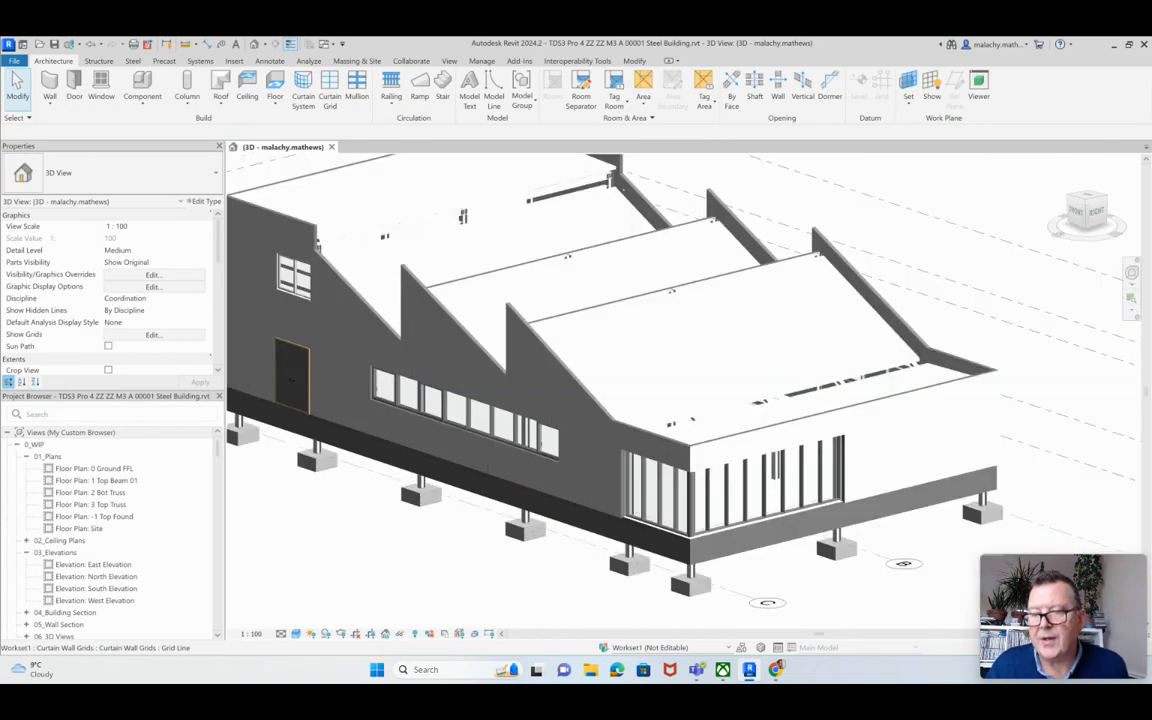
{"action": "middle_click_drag", "start_coordinate": [724, 577], "coordinate": [910, 372], "text": "shift"}
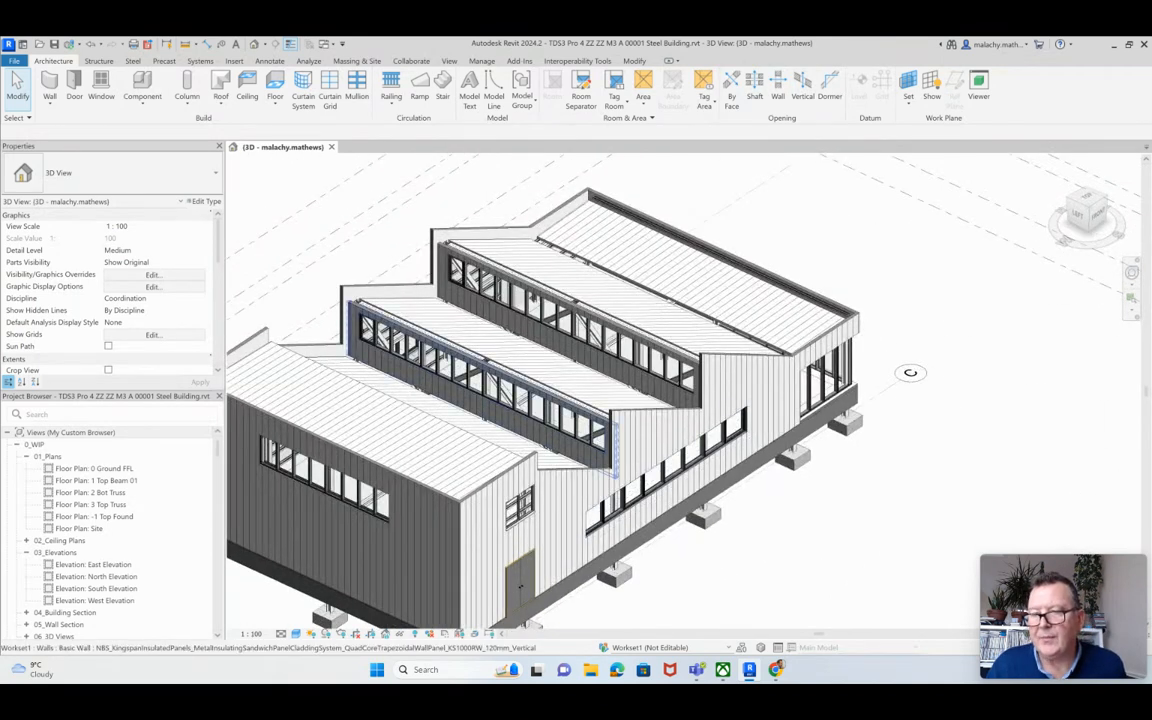
{"action": "scroll", "coordinate": [370, 340], "scroll_direction": "up", "scroll_amount": 3}
{"action": "scroll", "coordinate": [990, 364], "scroll_direction": "down", "scroll_amount": 4}
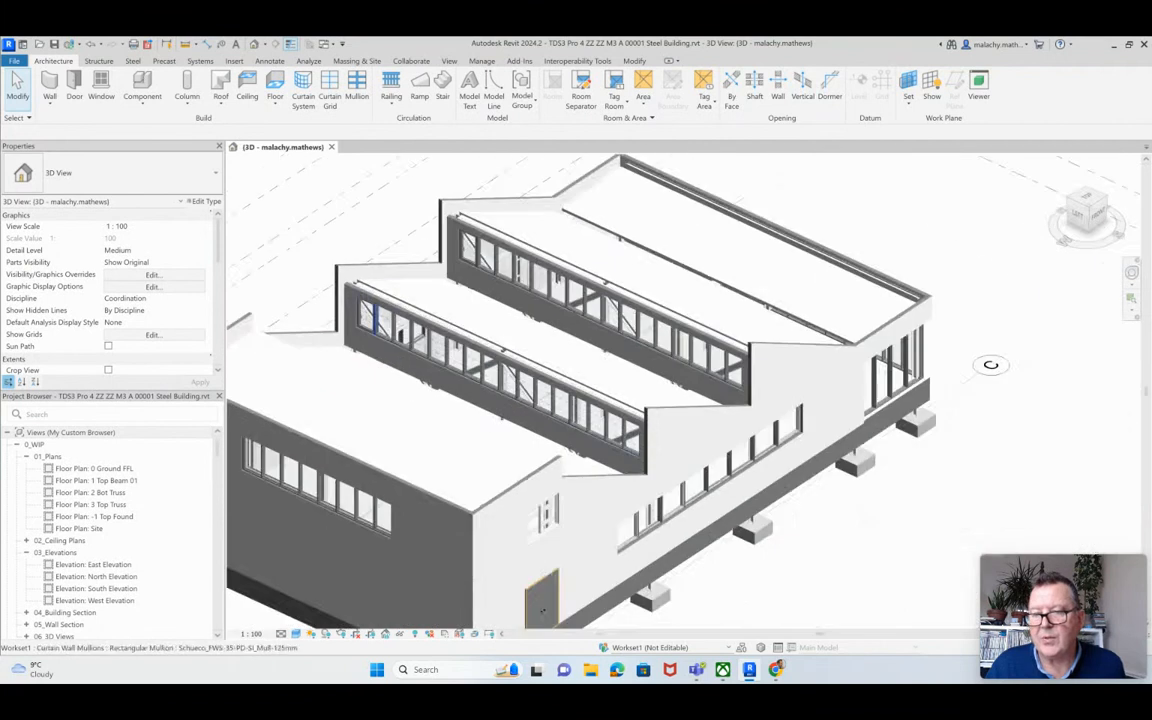
{"action": "scroll", "coordinate": [990, 364], "scroll_direction": "down", "scroll_amount": 2}
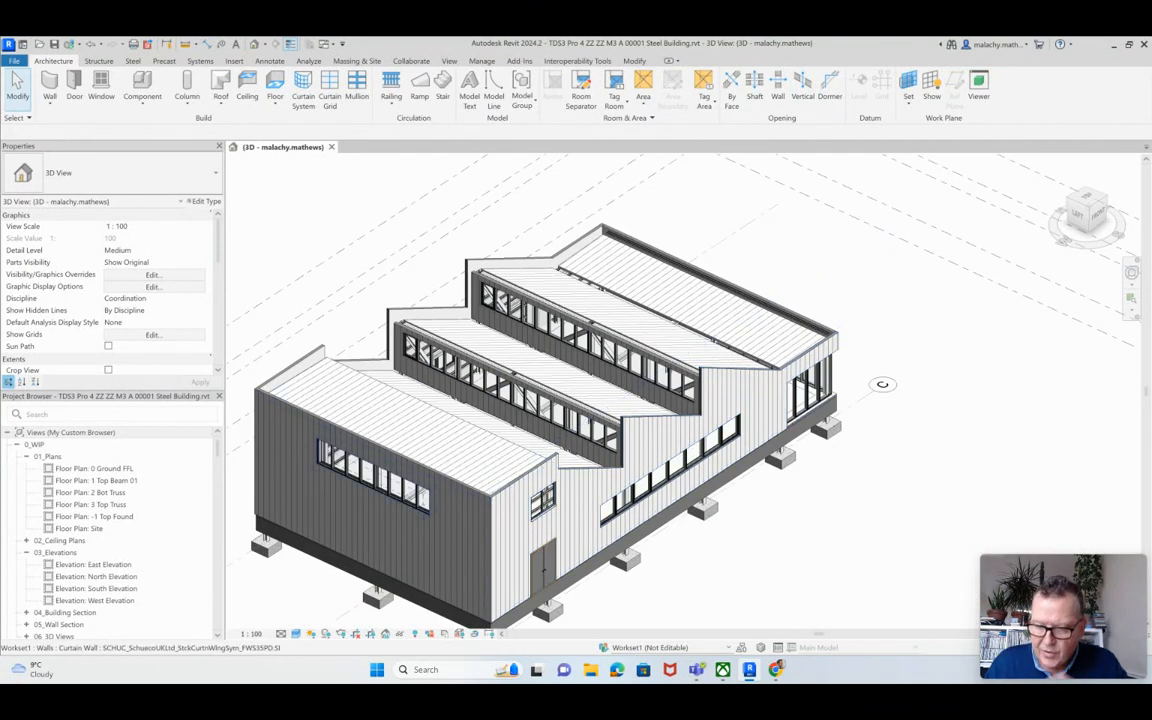
{"action": "mouse_move", "coordinate": [430, 490]}
{"action": "middle_mouse_down", "text": "shift"}
{"action": "mouse_move", "coordinate": [712, 506]}
{"action": "mouse_move", "coordinate": [450, 478]}
{"action": "middle_mouse_up", "text": "shift"}
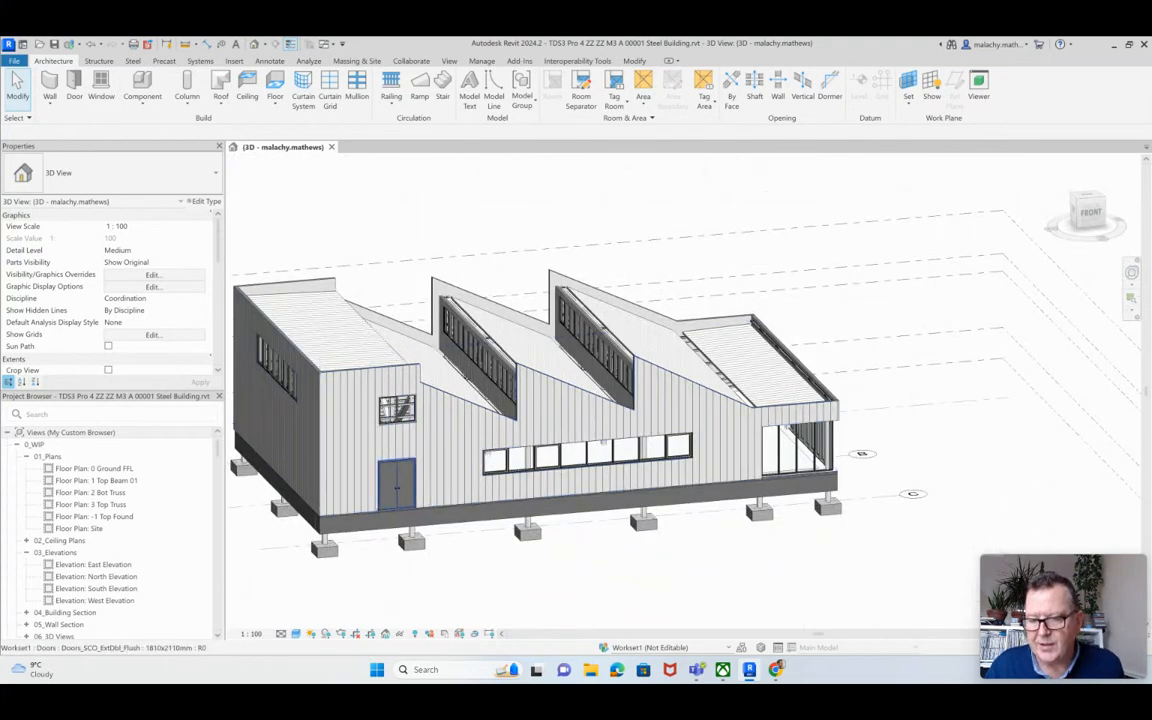
{"action": "scroll", "coordinate": [397, 488], "scroll_direction": "up", "scroll_amount": 4}
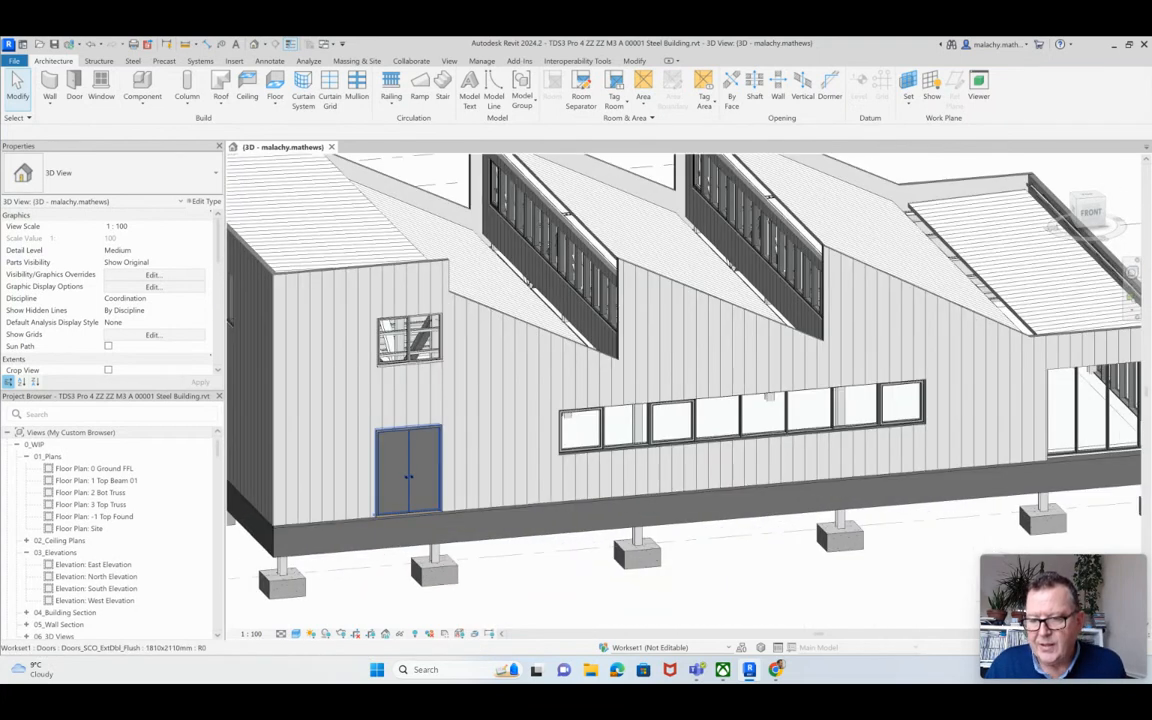
Review the external double door's type properties and the graphics settings of its Door - Panel material.
{"action": "left_click", "coordinate": [408, 477]}
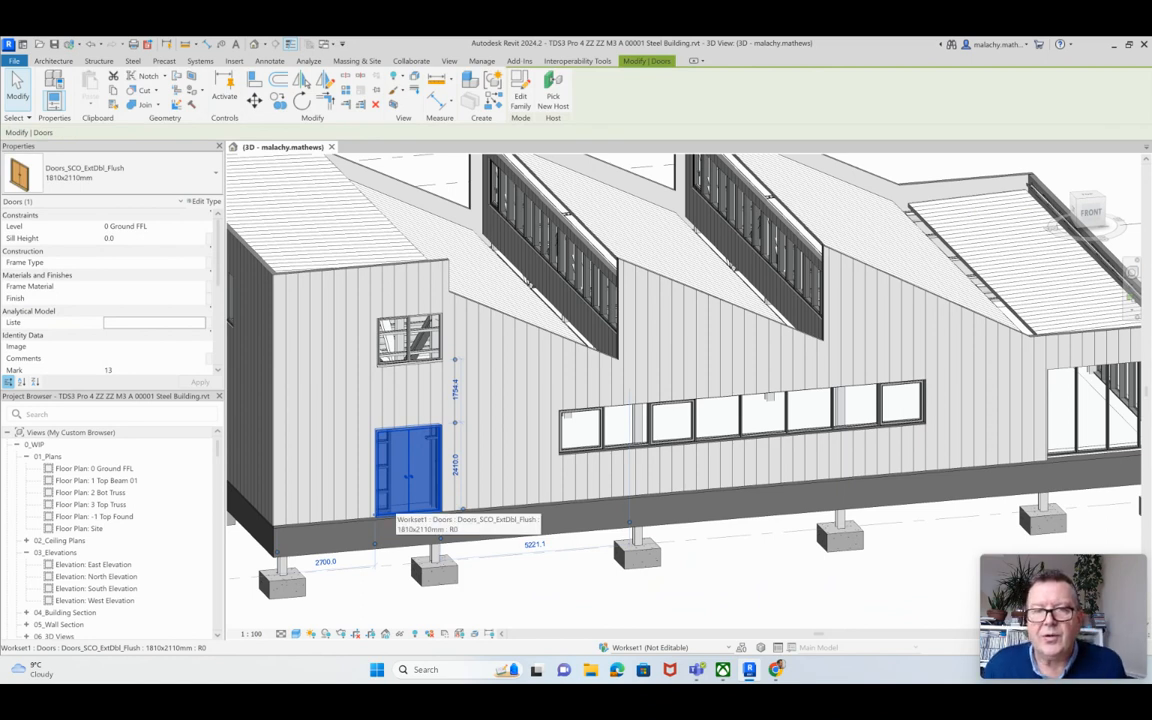
{"action": "key", "text": "Tab"}
{"action": "left_click", "coordinate": [205, 202]}
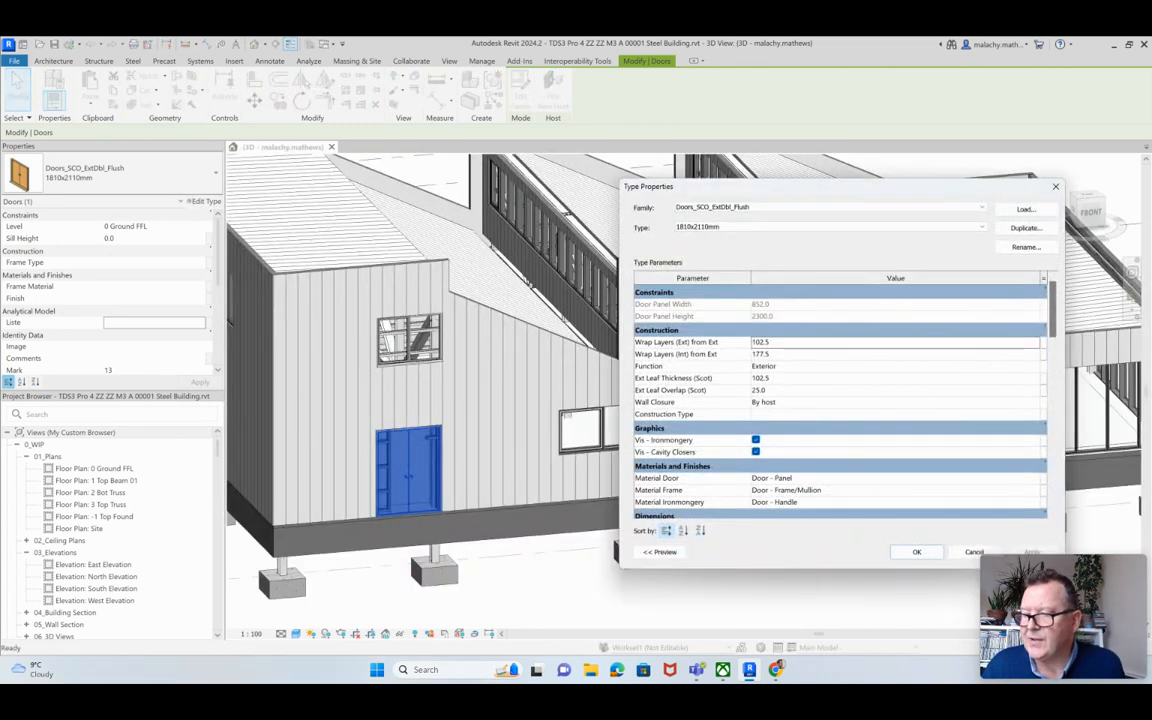
{"action": "left_click", "coordinate": [1034, 478]}
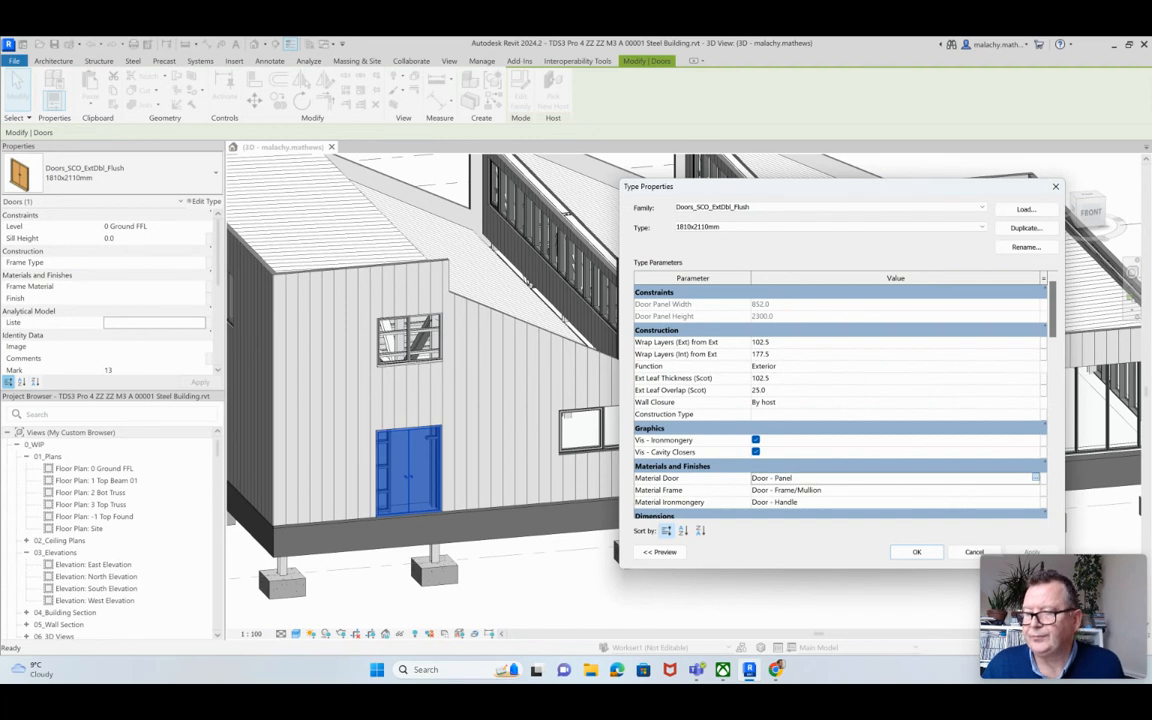
{"action": "left_click", "coordinate": [1035, 478]}
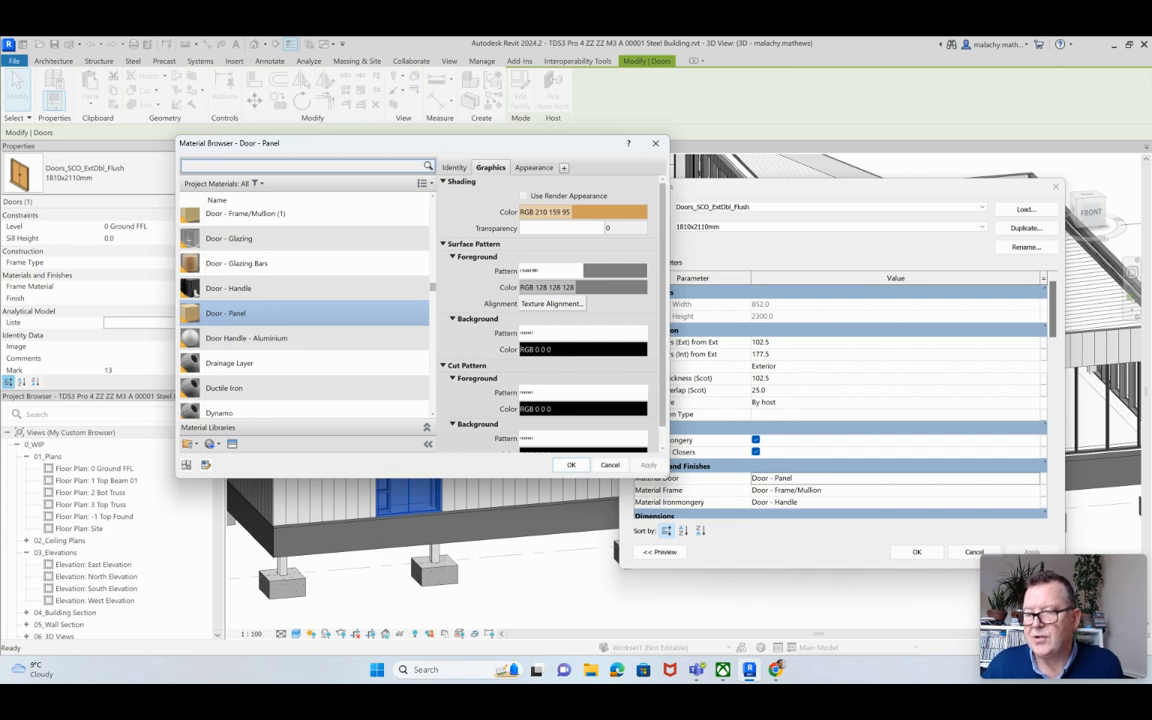
{"action": "left_click", "coordinate": [571, 465]}
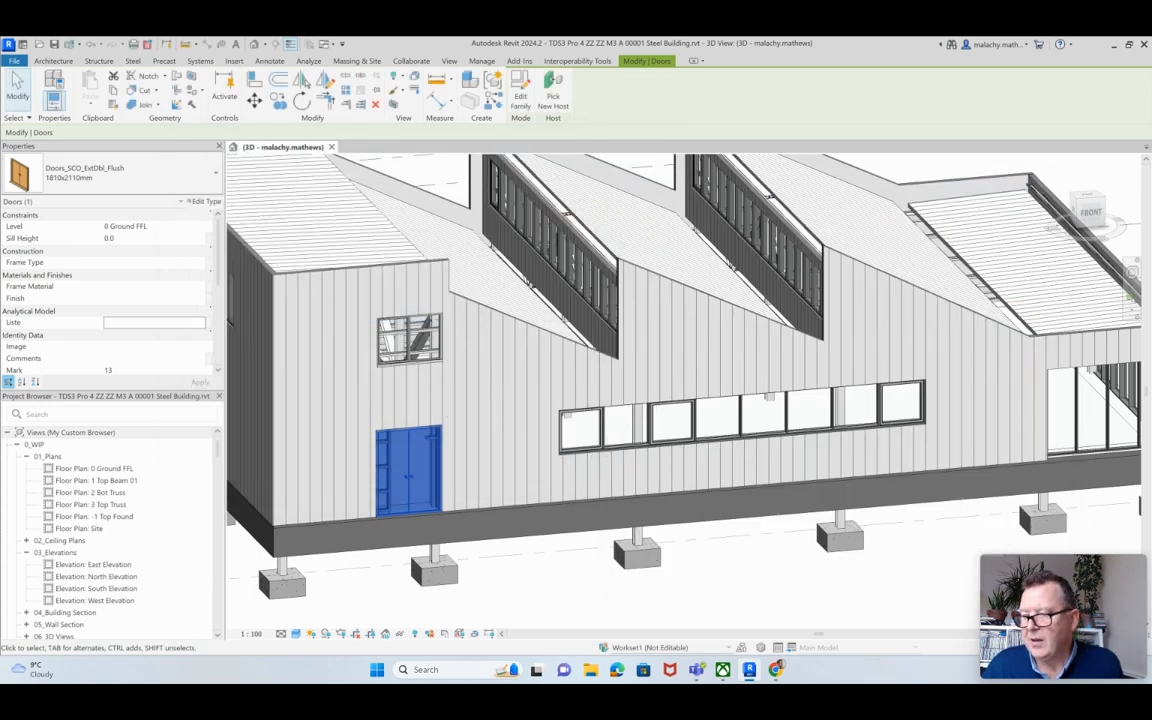
{"action": "key", "text": "Escape"}
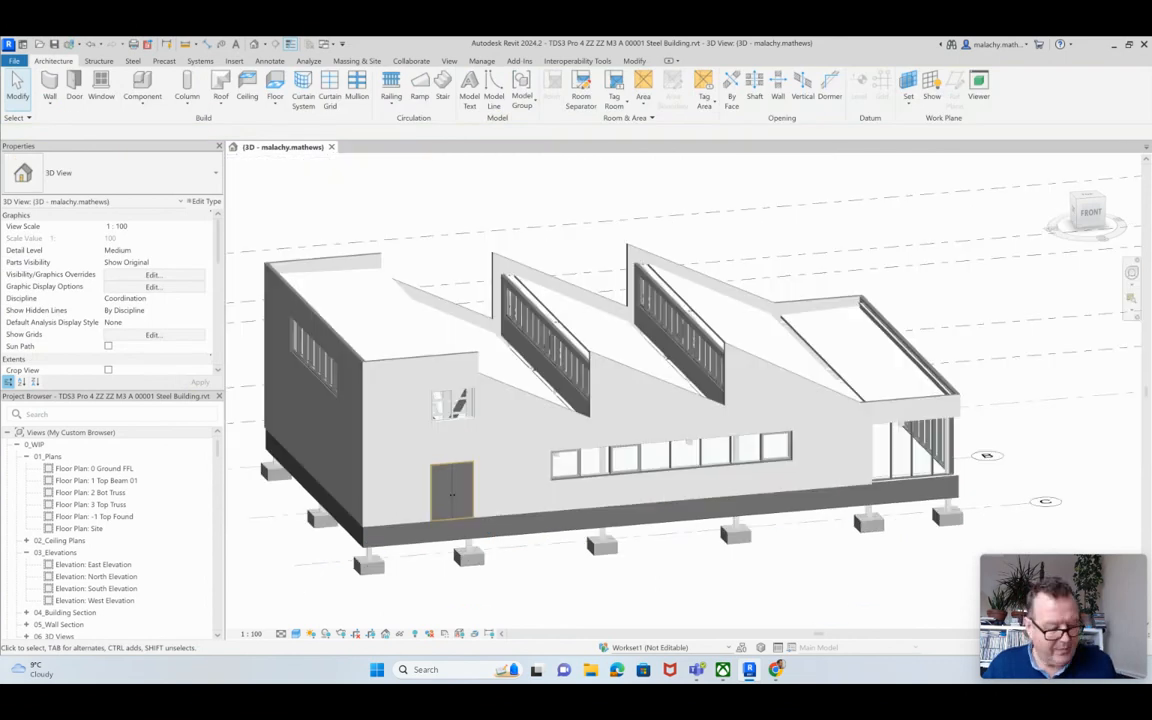
Open the 0 Ground FFL floor plan and, from its marker near grid B, the lengthwise building section.
{"action": "middle_click_drag", "start_coordinate": [454, 492], "coordinate": [494, 517], "text": "shift"}
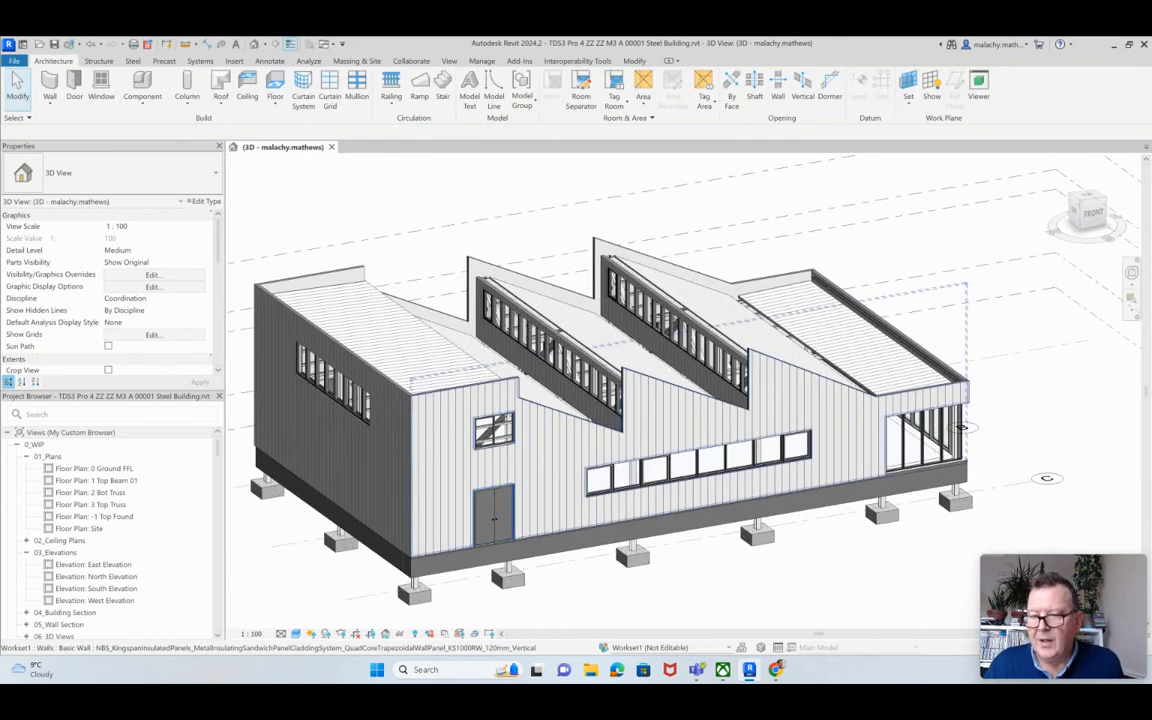
{"action": "scroll", "coordinate": [494, 517], "scroll_direction": "up", "scroll_amount": 5}
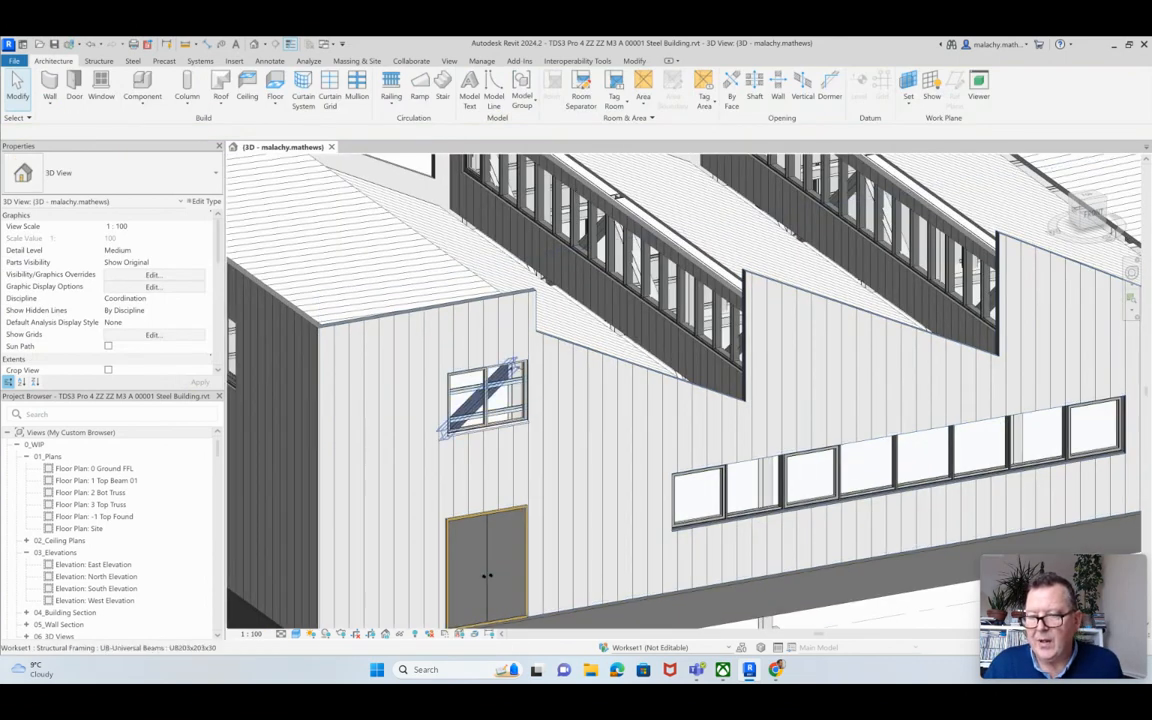
{"action": "scroll", "coordinate": [487, 576], "scroll_direction": "down", "scroll_amount": 5}
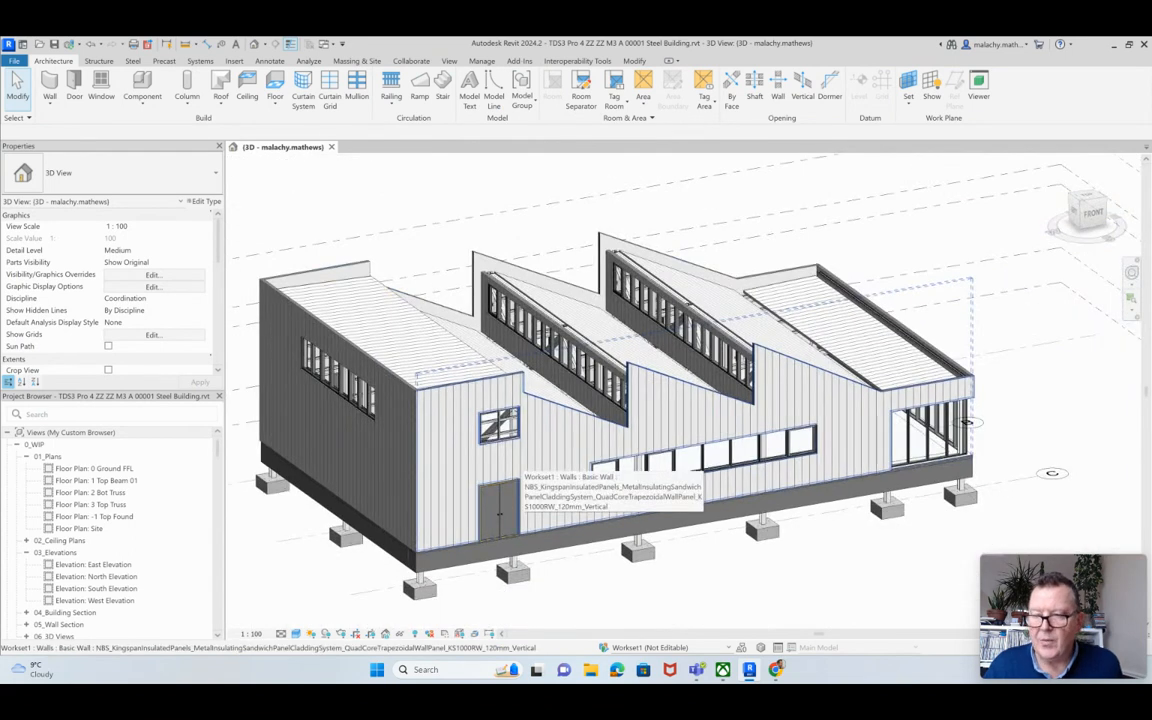
{"action": "scroll", "coordinate": [540, 462], "scroll_direction": "down", "scroll_amount": 3}
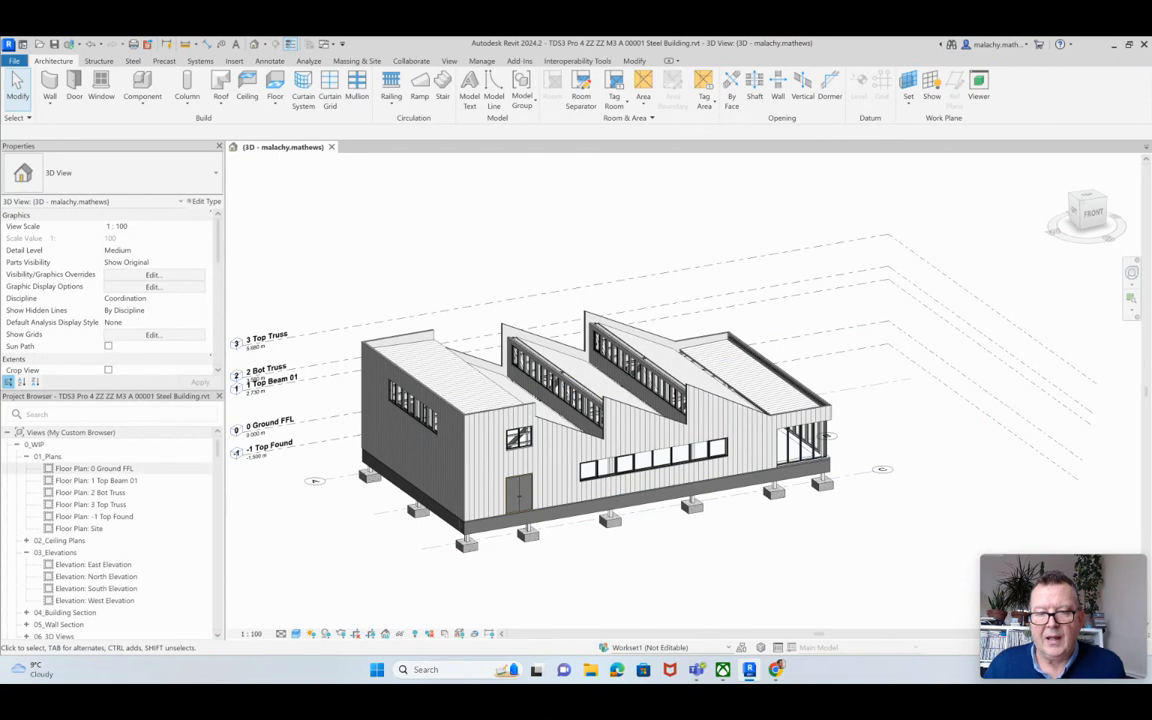
{"action": "double_click", "coordinate": [94, 468]}
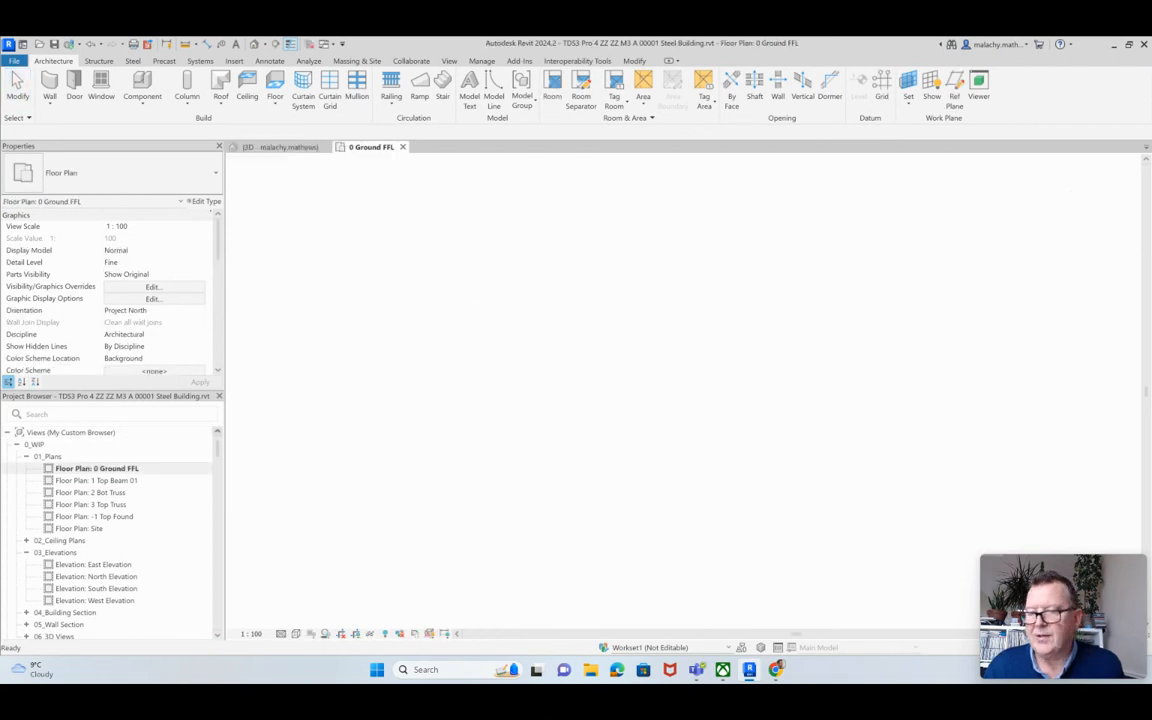
{"action": "scroll", "coordinate": [578, 343], "scroll_direction": "up", "scroll_amount": 4}
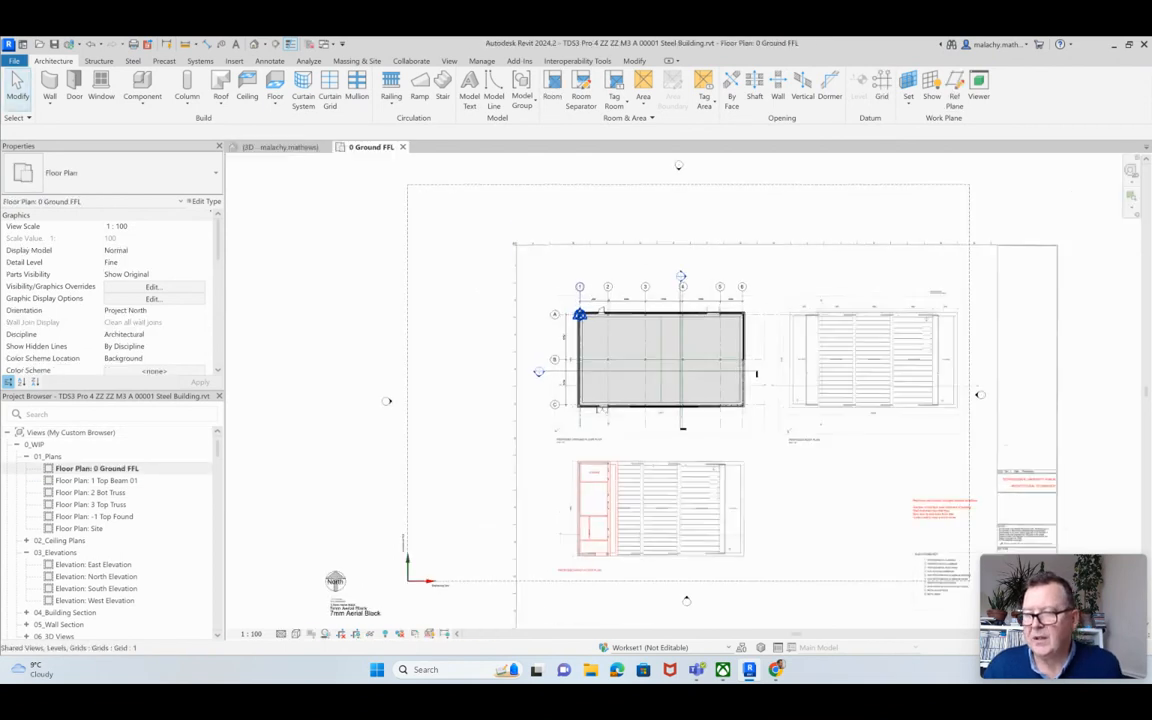
{"action": "middle_click_drag", "start_coordinate": [576, 343], "coordinate": [487, 244]}
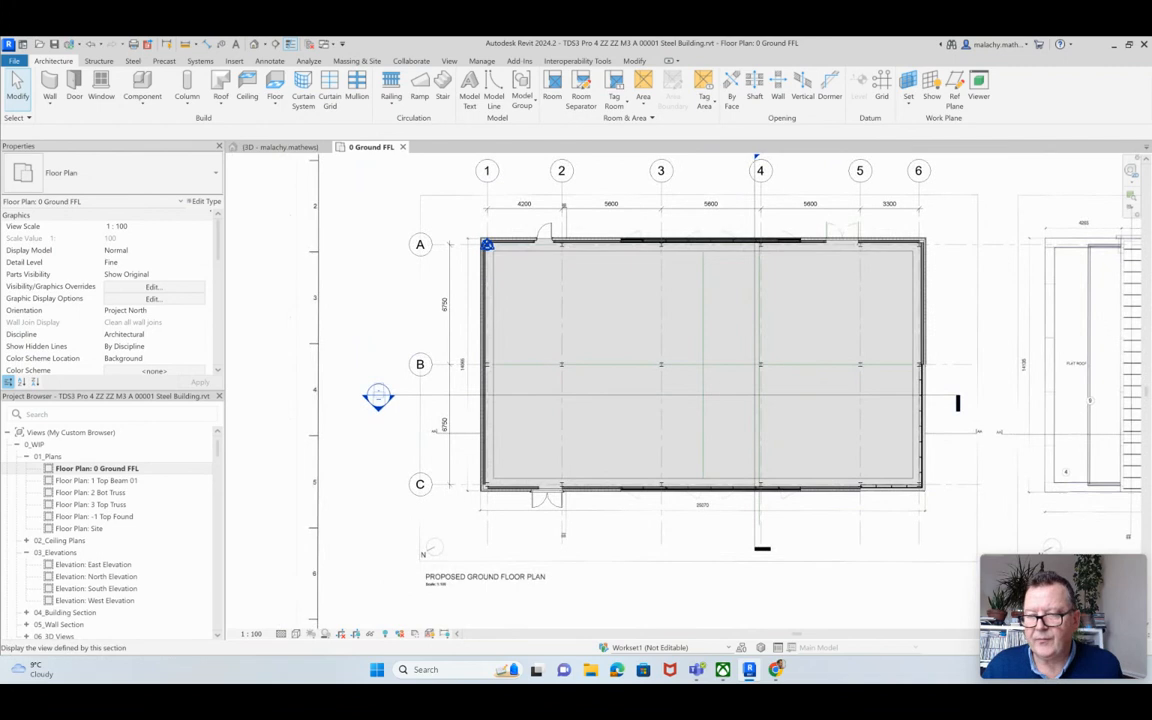
{"action": "double_click", "coordinate": [378, 397]}
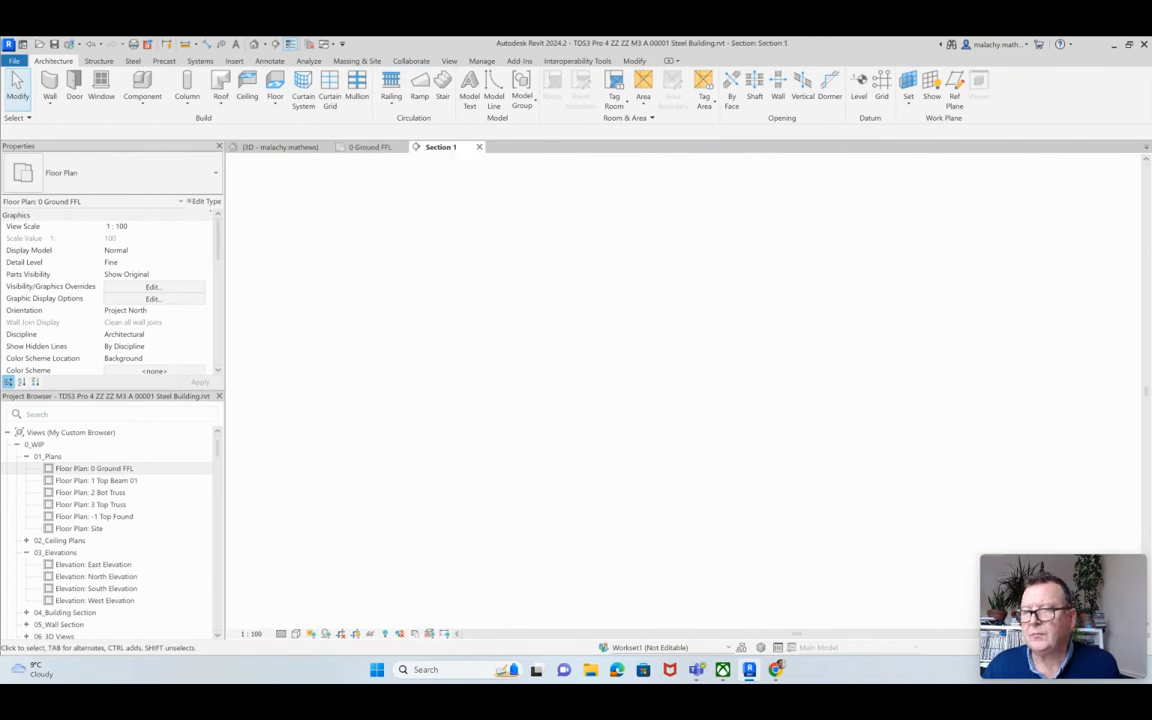
Nudge the Metsec light gauge column crossing the double door clear of the opening, to 1780 mm from grid line 2.
{"action": "scroll", "coordinate": [655, 205], "scroll_direction": "up", "scroll_amount": 6}
{"action": "middle_click_drag", "start_coordinate": [621, 243], "coordinate": [536, 505]}
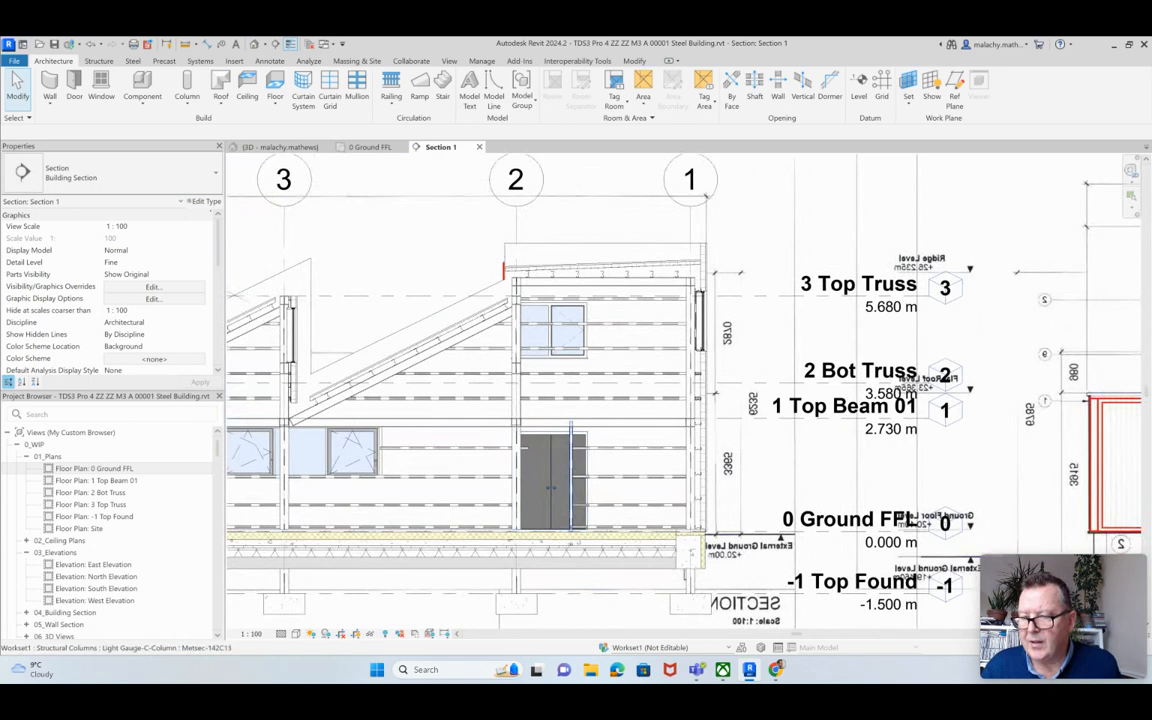
{"action": "left_click", "coordinate": [568, 480]}
{"action": "scroll", "coordinate": [575, 460], "scroll_direction": "up", "scroll_amount": 2}
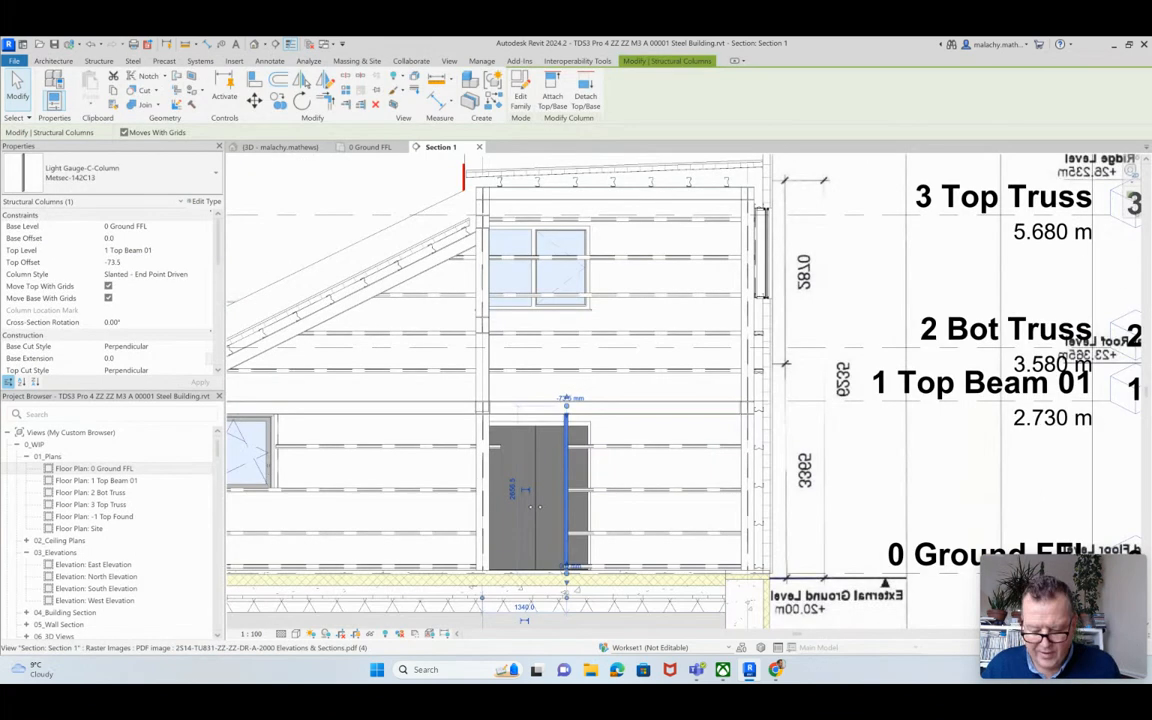
{"action": "scroll", "coordinate": [535, 507], "scroll_direction": "up", "scroll_amount": 1}
{"action": "key", "text": "Right"}
{"action": "key", "text": "Right"}
{"action": "key", "text": "Right"}
{"action": "key", "text": "Right"}
{"action": "key", "text": "Right"}
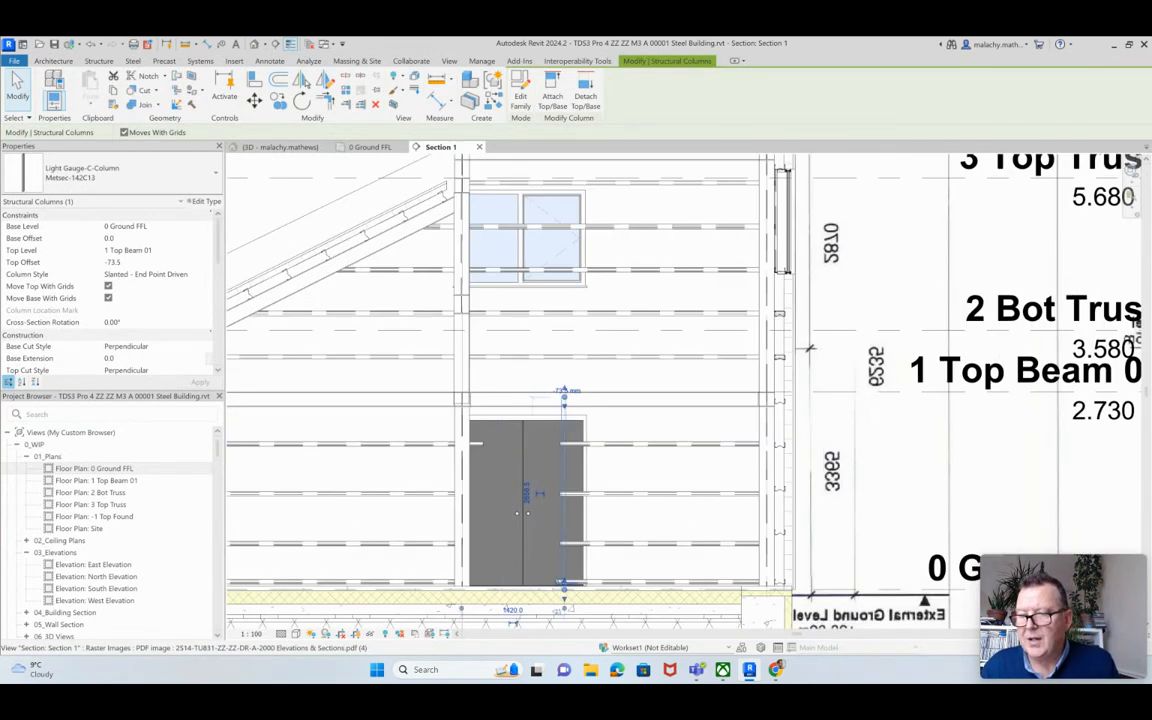
{"action": "key", "text": "Right"}
{"action": "key", "text": "Right"}
{"action": "key", "text": "Right"}
{"action": "key", "text": "Right"}
{"action": "key", "text": "Right"}
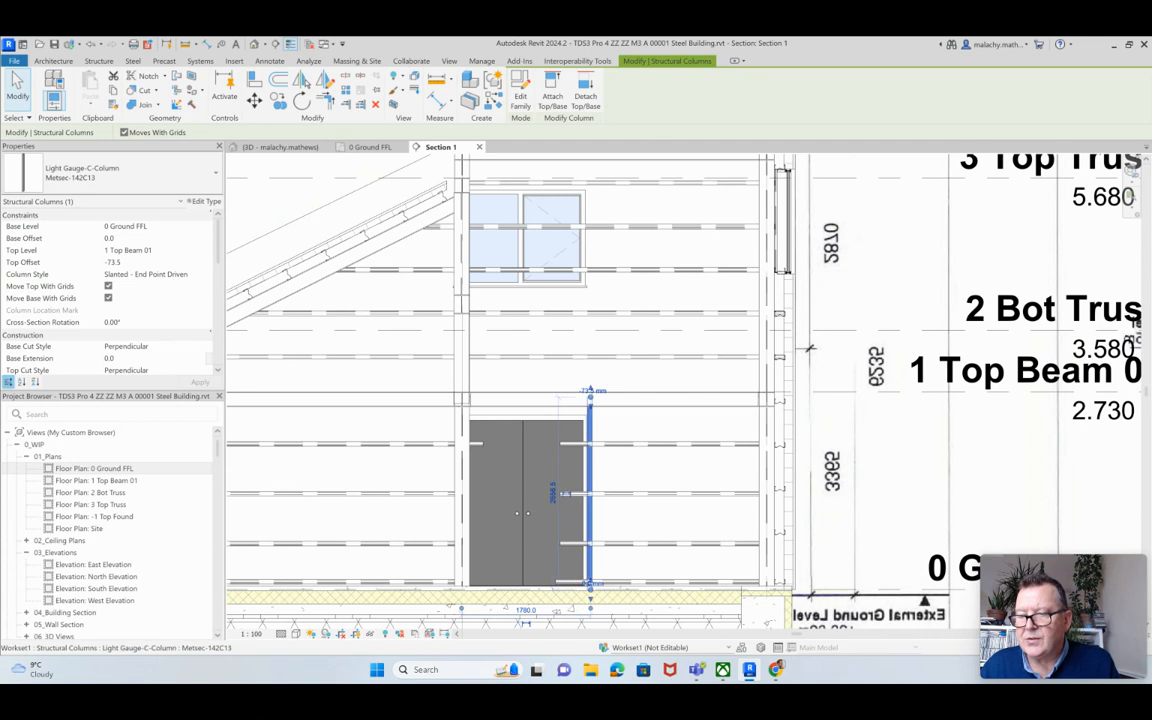
Shorten the four wall rails overlapping the double door to the relocated column, and the protruding rail across the opening to the grid 2 column.
{"action": "left_click", "coordinate": [667, 445]}
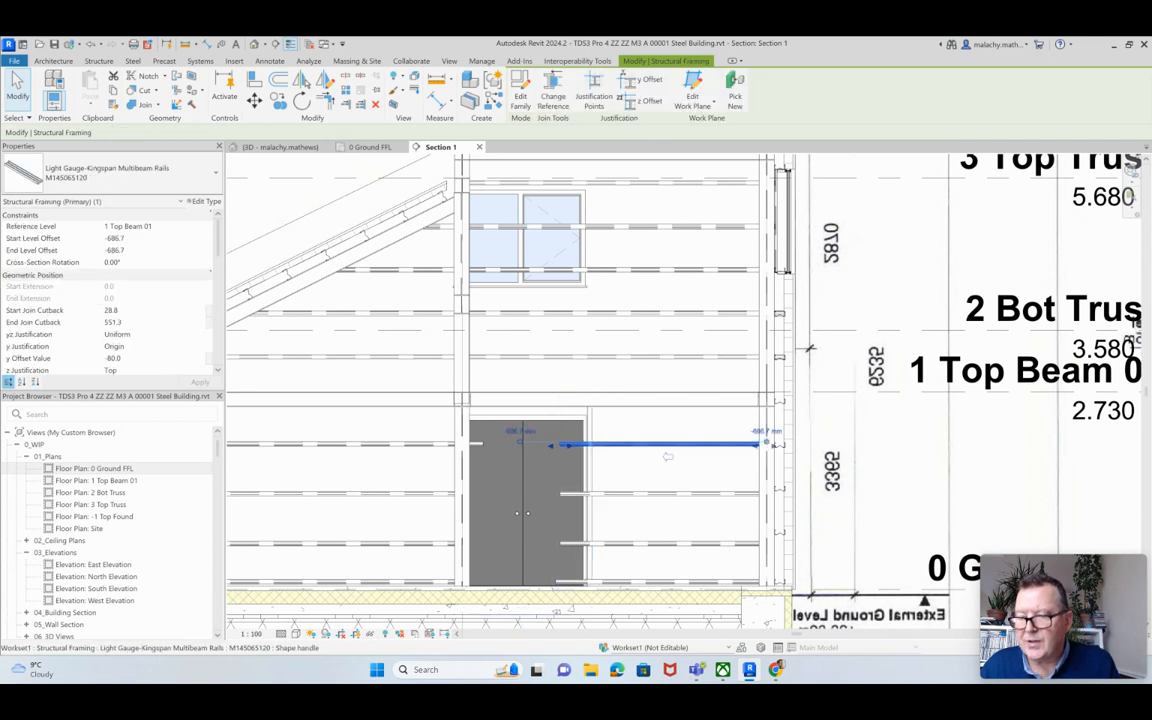
{"action": "left_click_drag", "start_coordinate": [560, 444], "coordinate": [590, 445]}
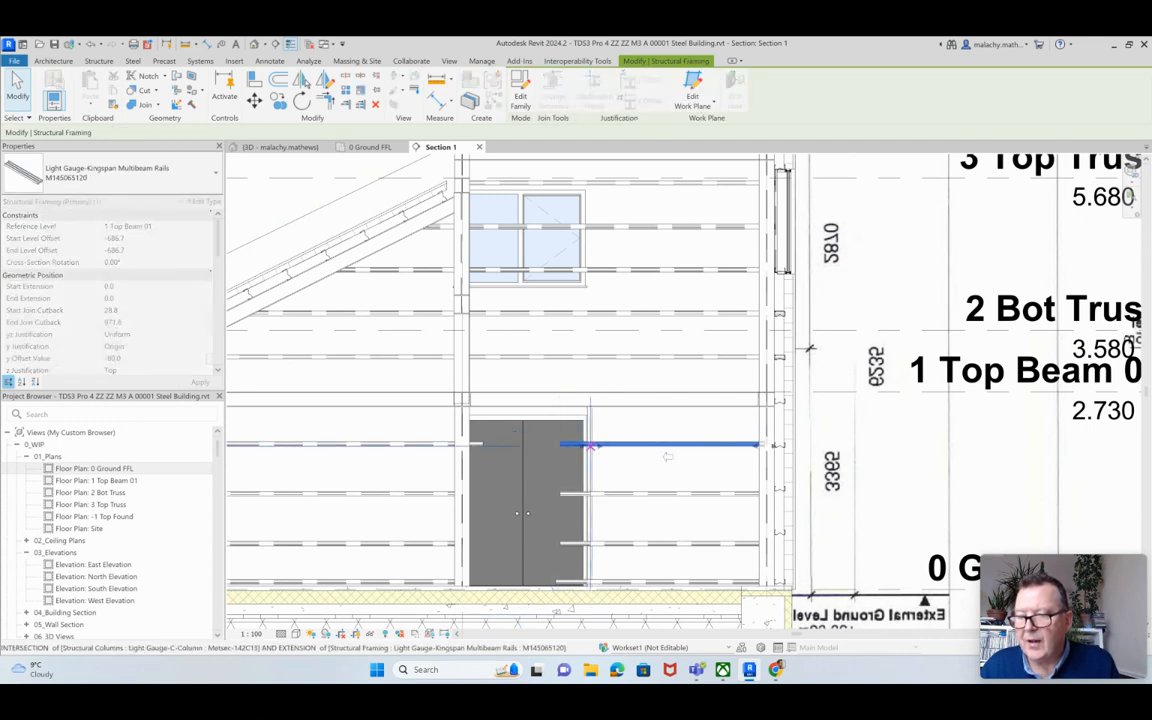
{"action": "left_click_drag", "start_coordinate": [667, 456], "coordinate": [667, 507]}
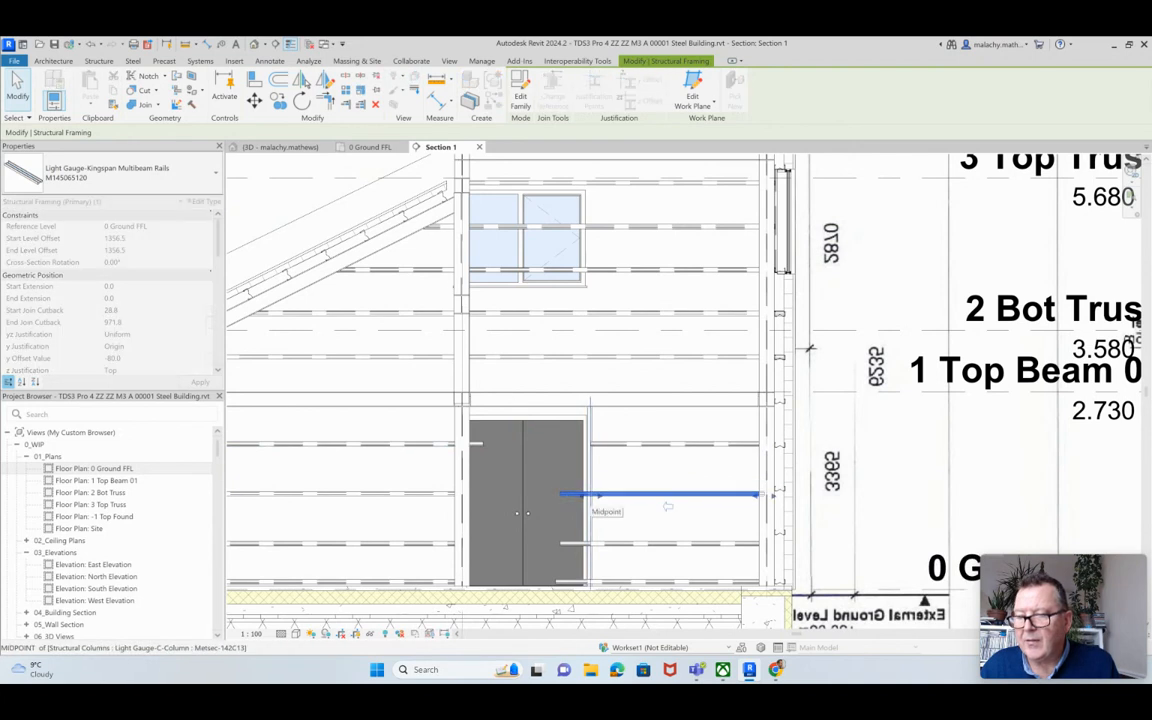
{"action": "left_click_drag", "start_coordinate": [667, 507], "coordinate": [667, 557]}
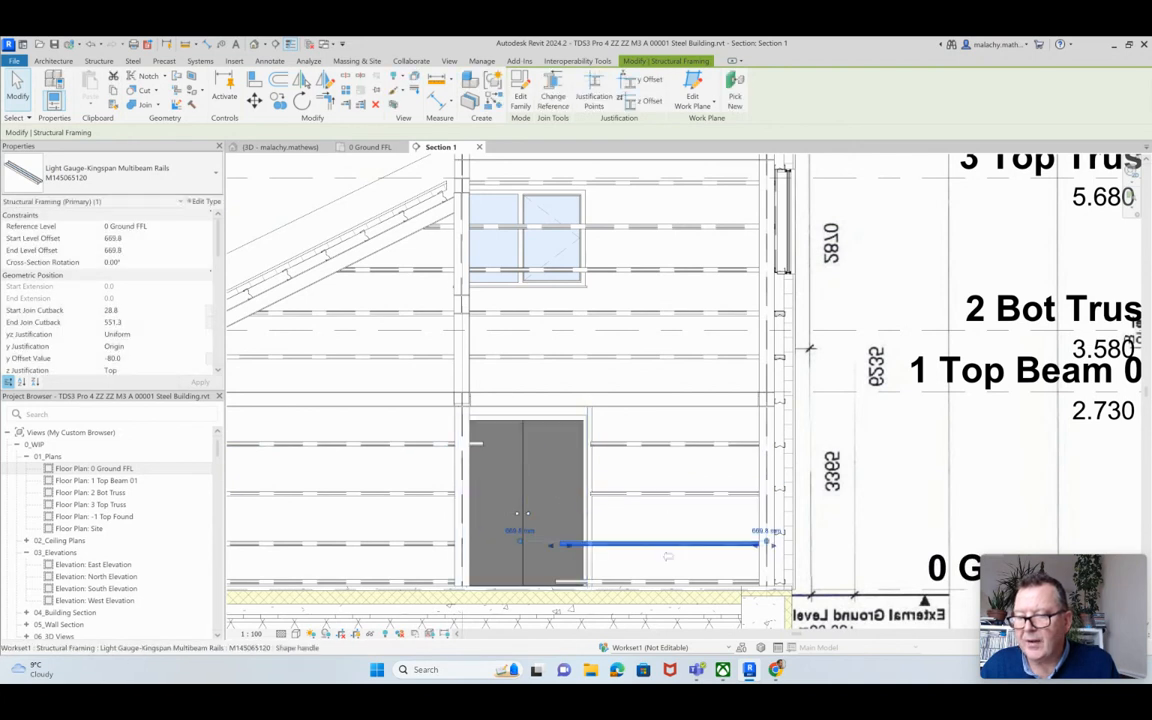
{"action": "left_click_drag", "start_coordinate": [588, 545], "coordinate": [591, 582]}
{"action": "left_click", "coordinate": [600, 581]}
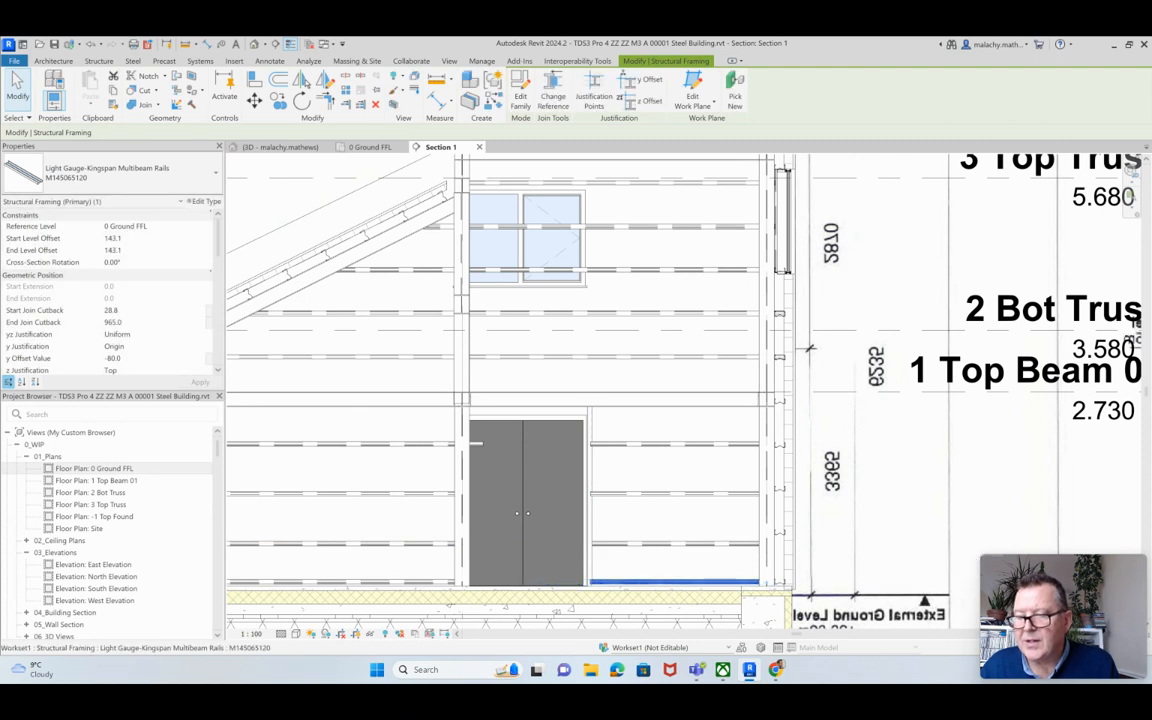
{"action": "left_click", "coordinate": [482, 444]}
{"action": "left_click_drag", "start_coordinate": [482, 444], "coordinate": [456, 444]}
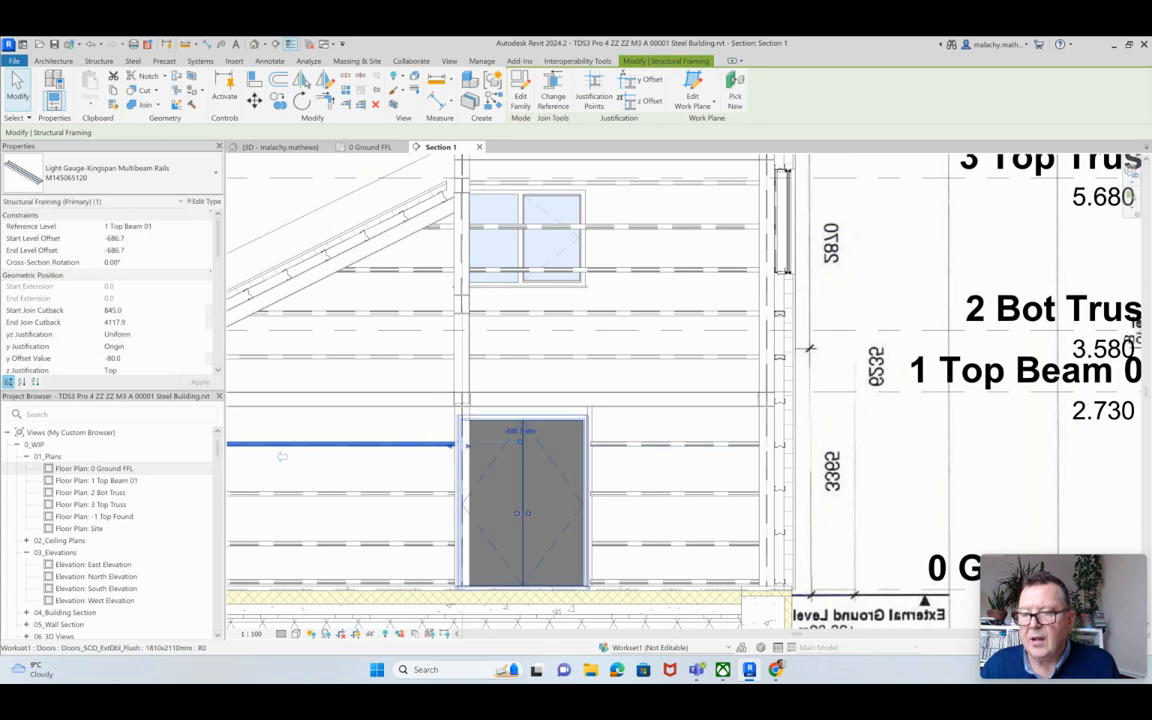
{"action": "left_click", "coordinate": [543, 521]}
{"action": "scroll", "coordinate": [538, 250], "scroll_direction": "up", "scroll_amount": 2}
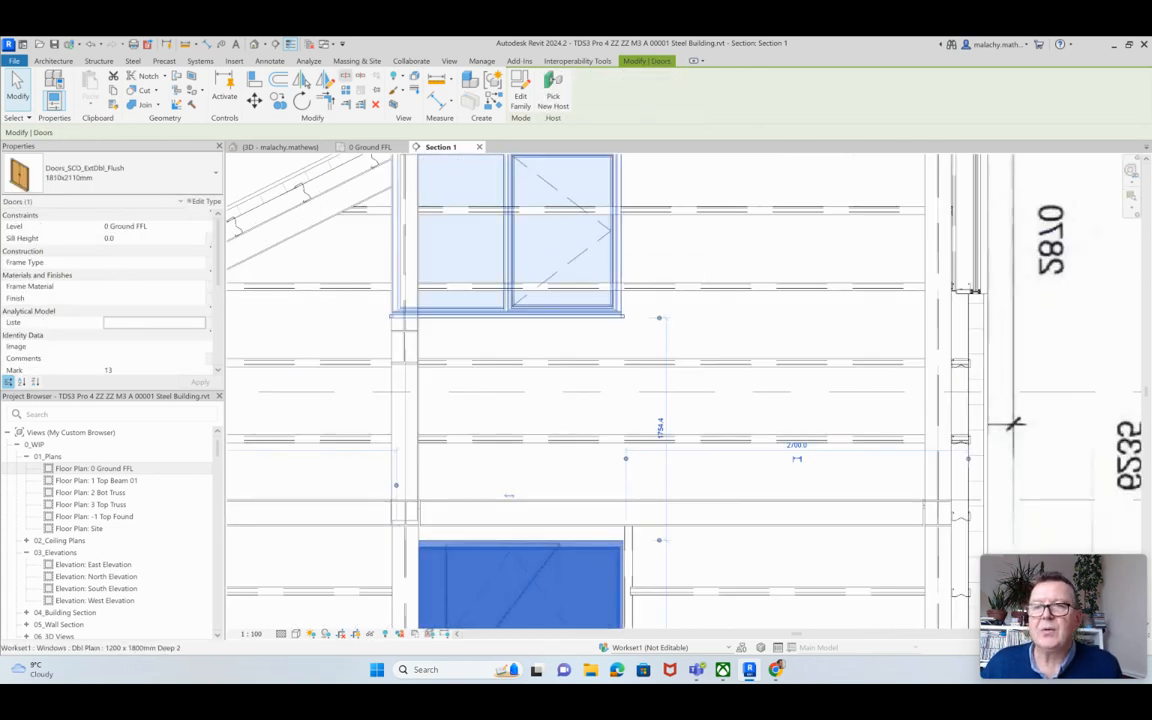
{"action": "left_click", "coordinate": [346, 77]}
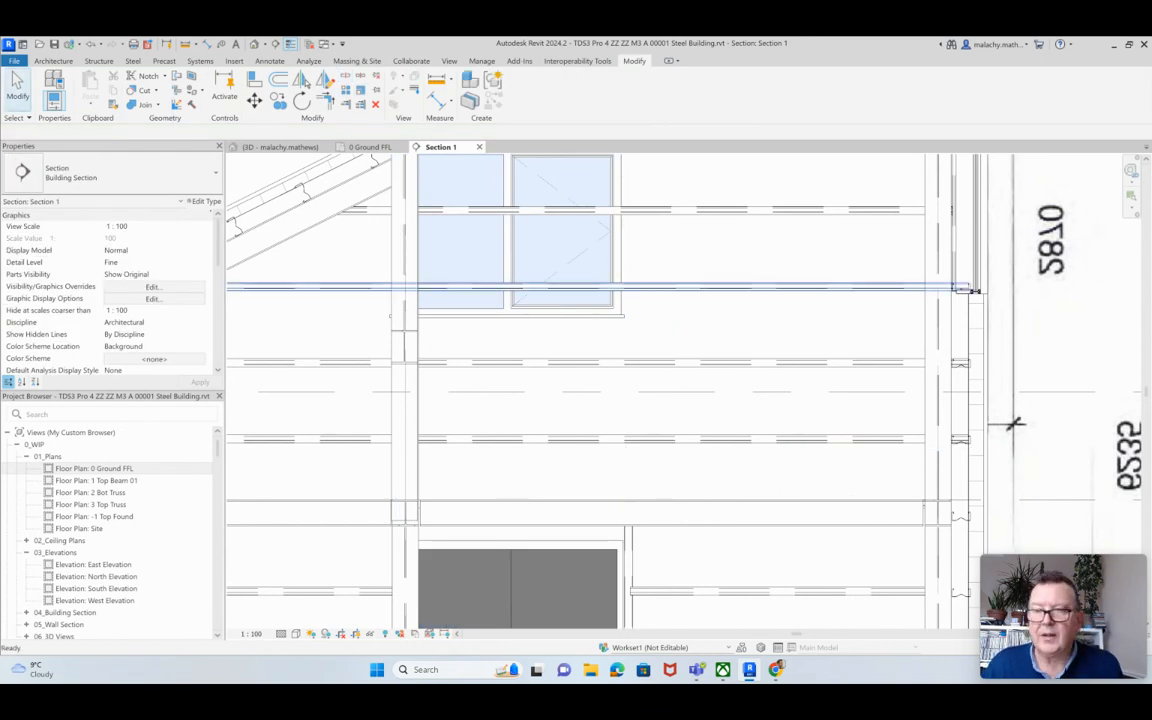
{"action": "left_click", "coordinate": [371, 212]}
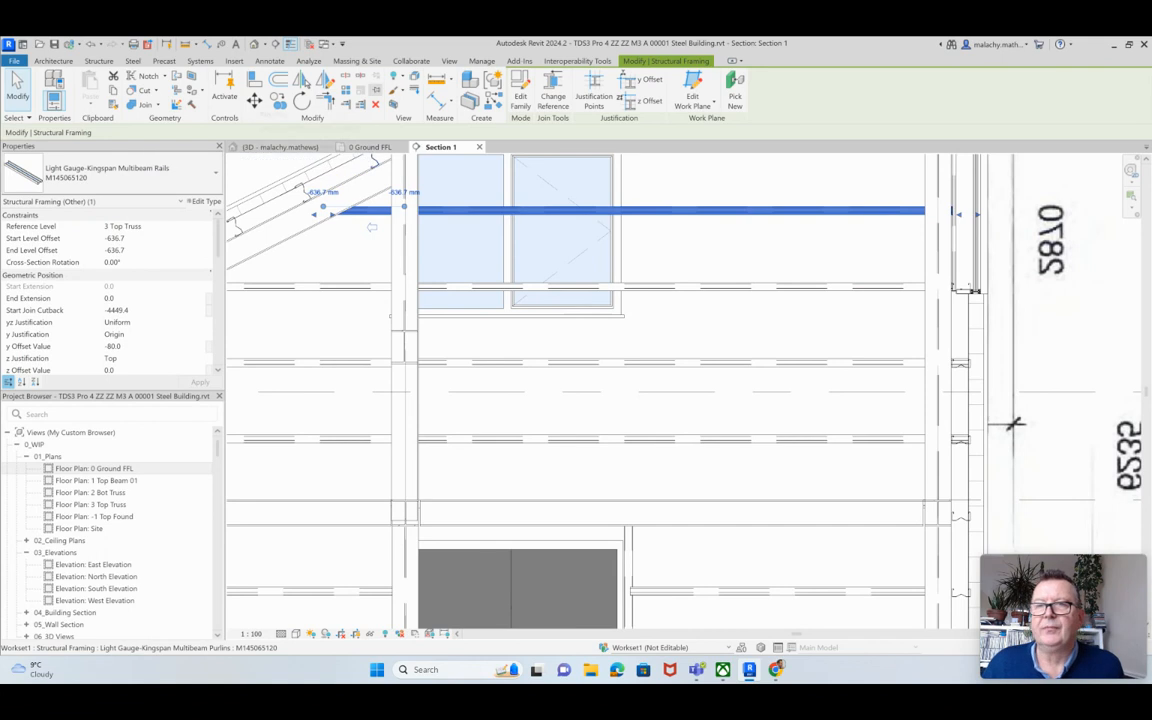
{"action": "left_click", "coordinate": [346, 76]}
{"action": "key", "text": "Escape"}
{"action": "left_click", "coordinate": [522, 211]}
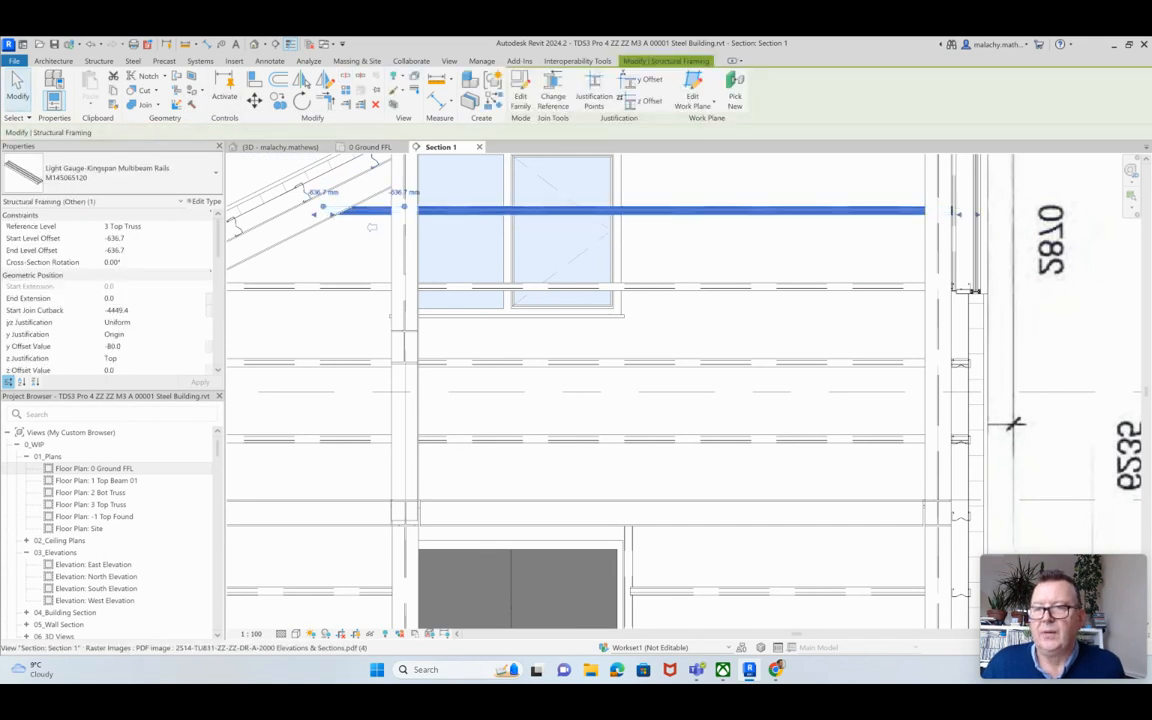
{"action": "key", "text": "Escape"}
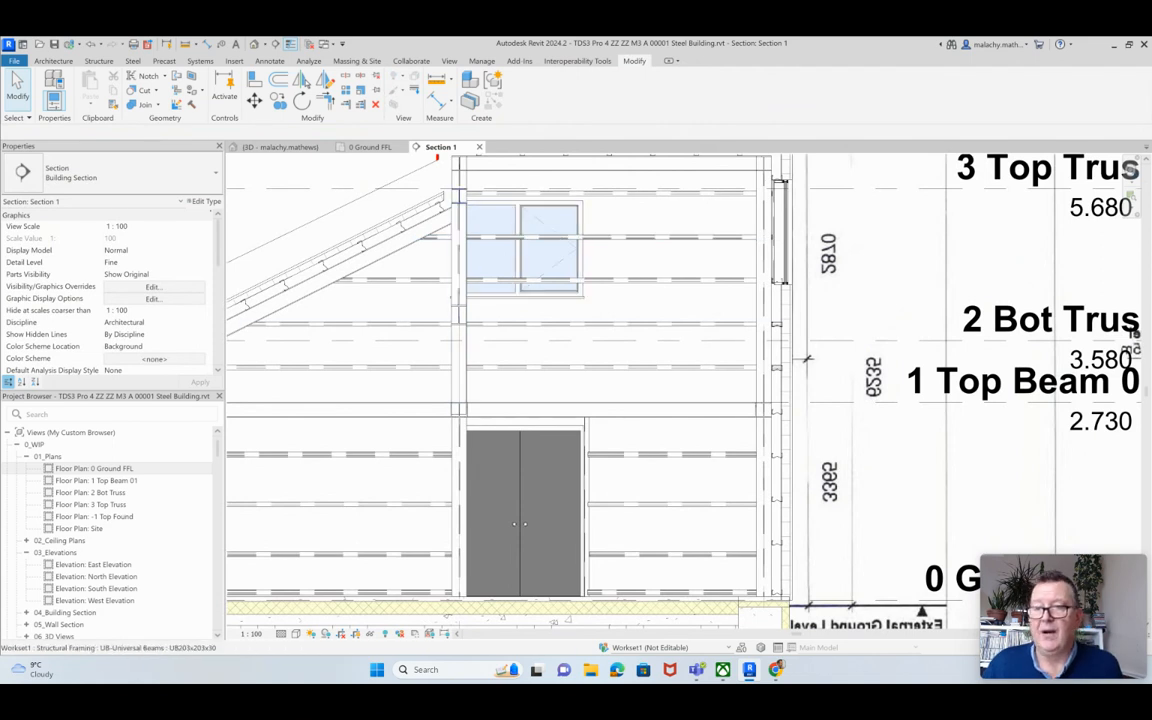
Flip the viewing direction of the lengthwise section on the ground floor plan and reopen the section.
{"action": "scroll", "coordinate": [641, 366], "scroll_direction": "down", "scroll_amount": 4}
{"action": "middle_click_drag", "start_coordinate": [587, 432], "coordinate": [806, 433]}
{"action": "mouse_move", "coordinate": [520, 370]}
{"action": "middle_mouse_down"}
{"action": "mouse_move", "coordinate": [610, 370]}
{"action": "mouse_move", "coordinate": [665, 340]}
{"action": "middle_mouse_up"}
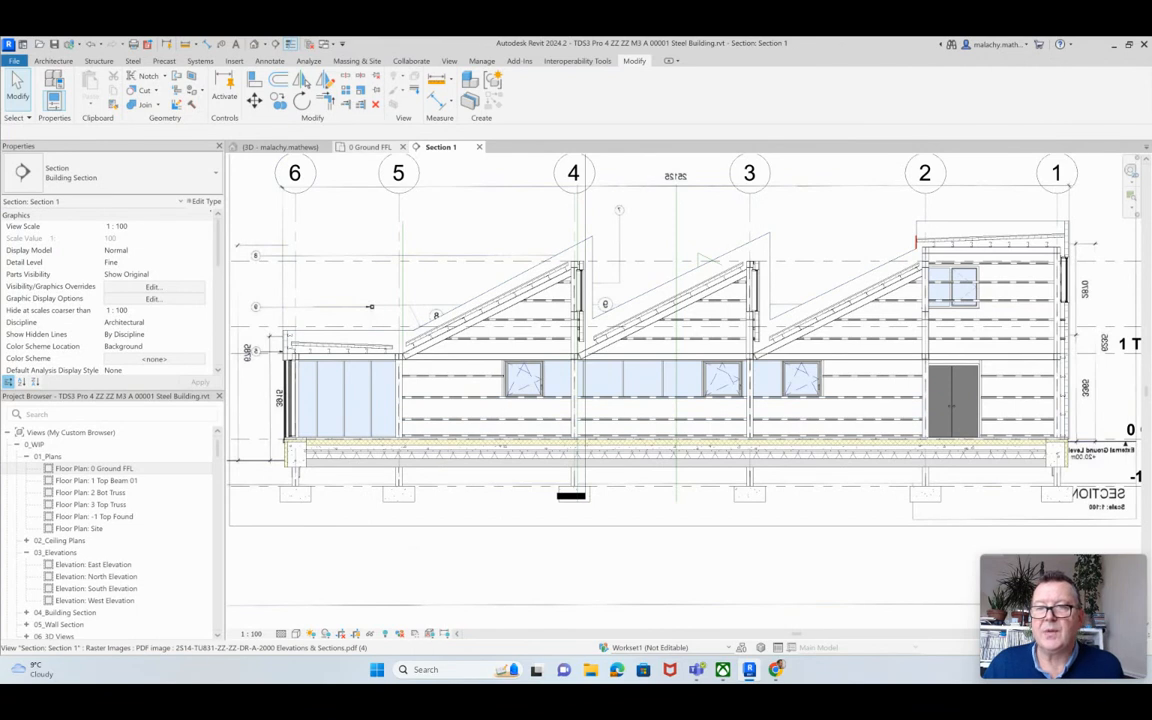
{"action": "left_click", "coordinate": [370, 147]}
{"action": "left_click", "coordinate": [400, 395]}
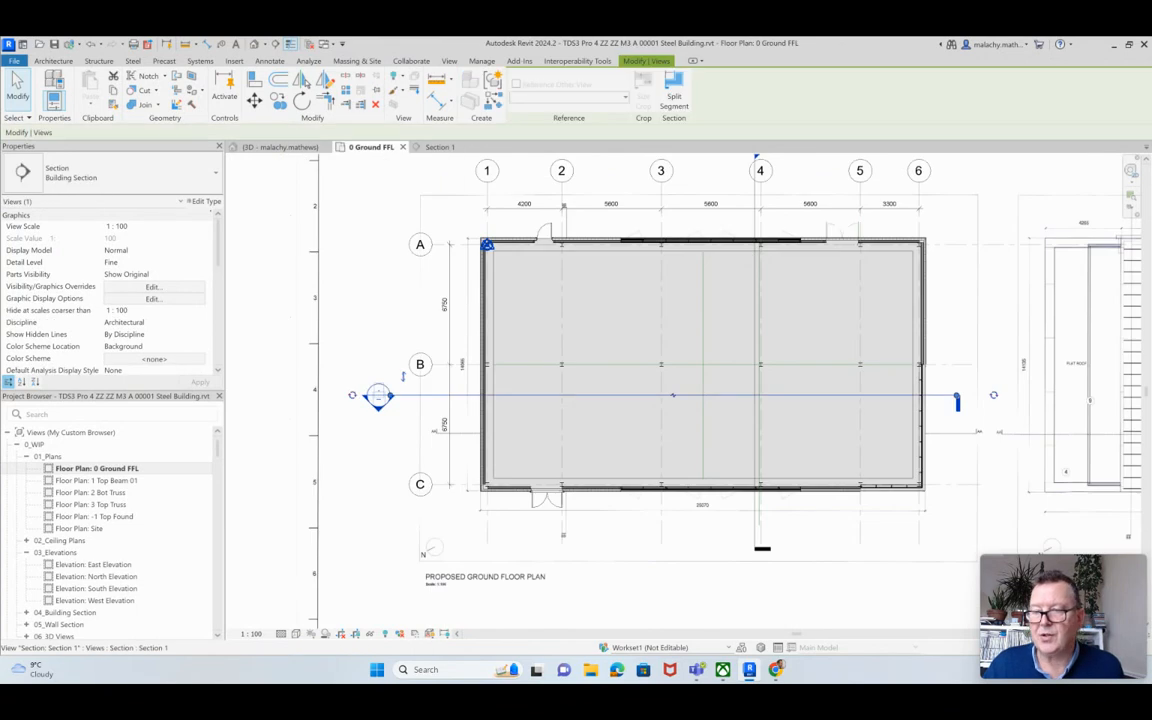
{"action": "left_click", "coordinate": [403, 376]}
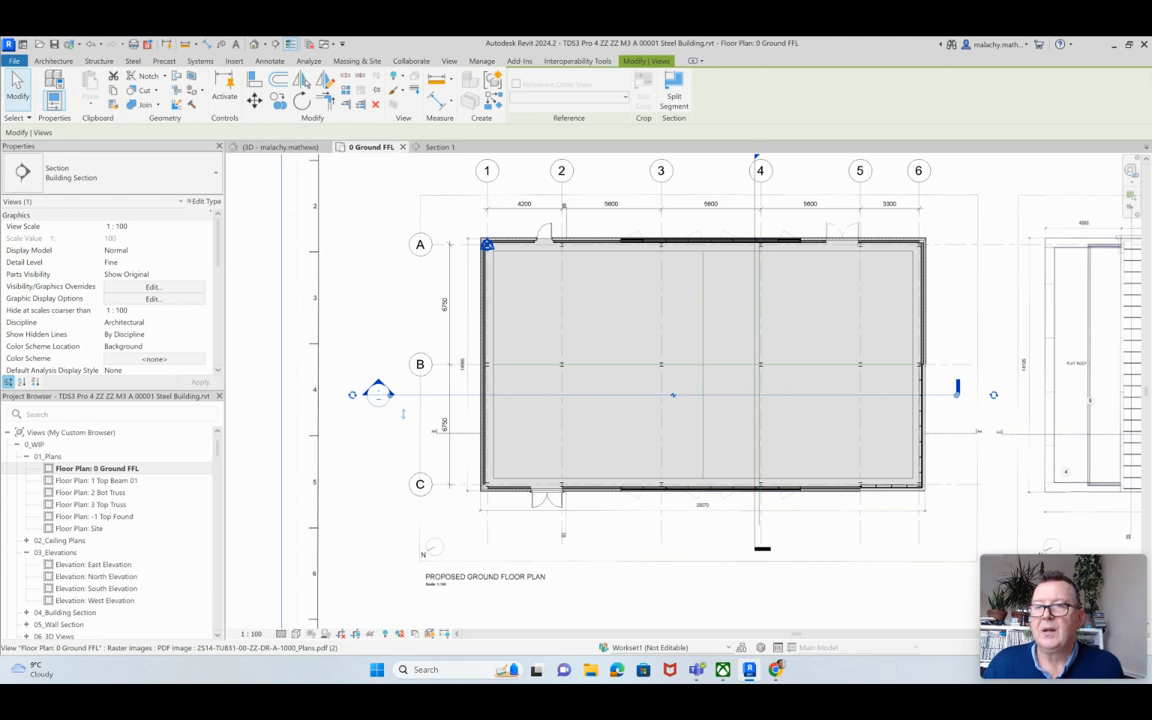
{"action": "left_click", "coordinate": [392, 434]}
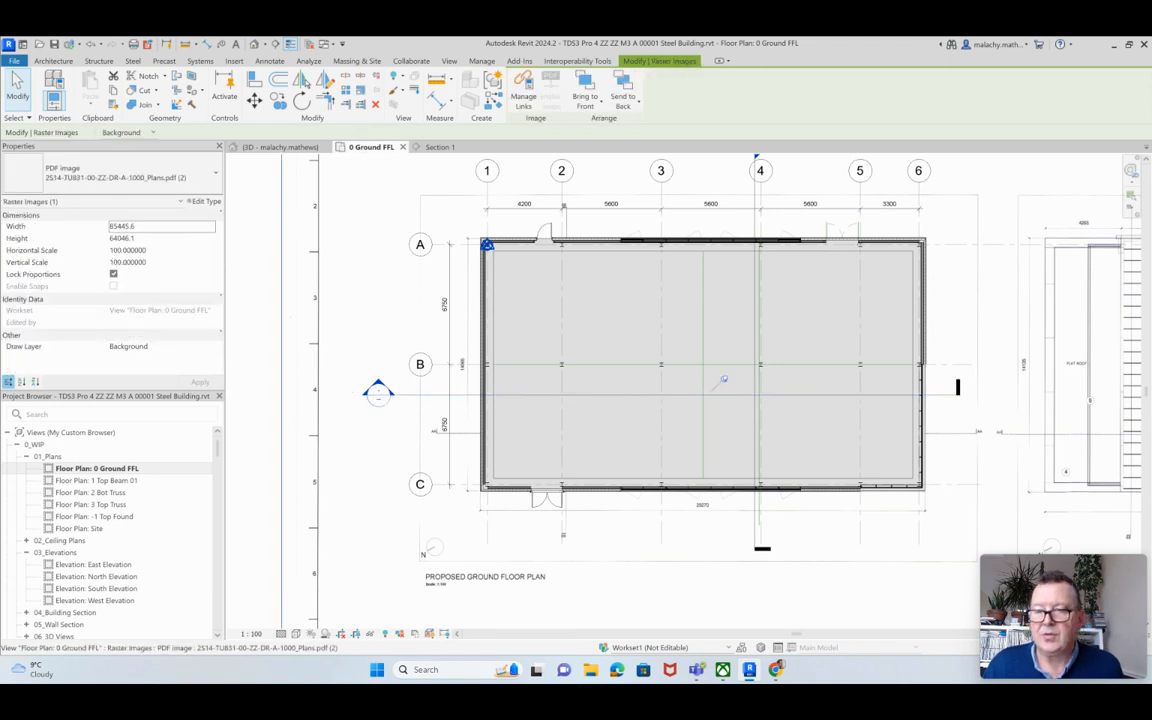
{"action": "left_click", "coordinate": [440, 147]}
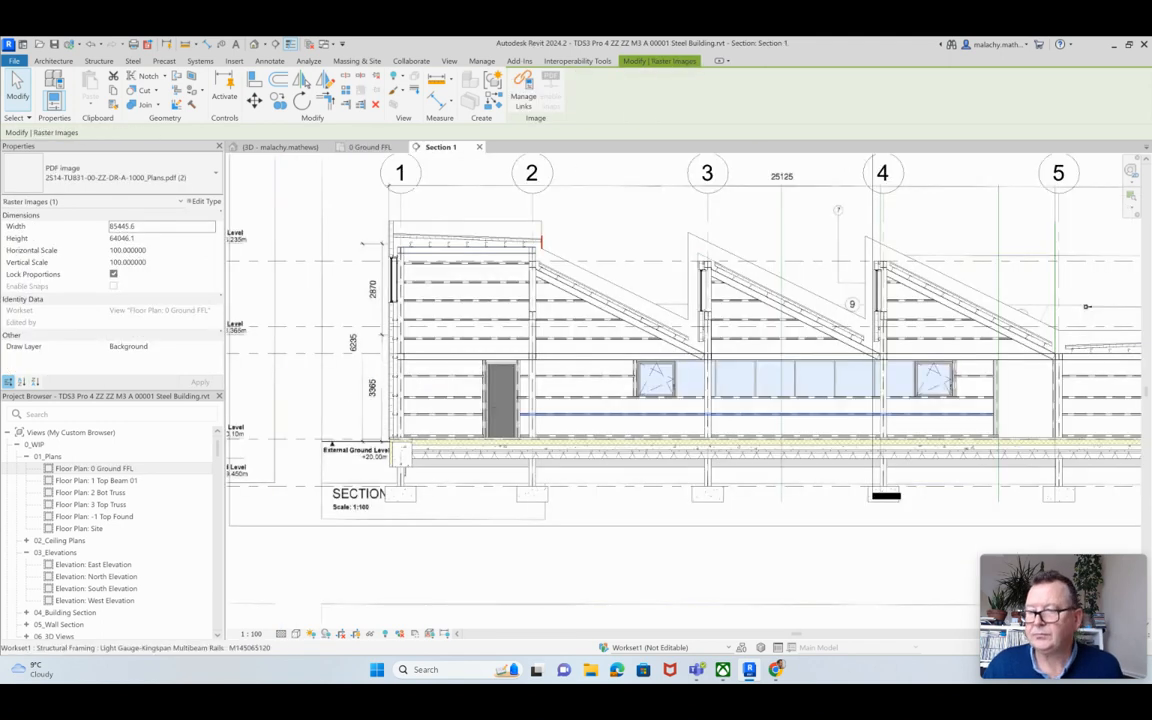
Examine the reversed section from grid 1 to grid 6, including the sawtooth roofs, rooflight glazing, wall rails and ribbon window framing.
{"action": "middle_click_drag", "start_coordinate": [690, 398], "coordinate": [568, 396]}
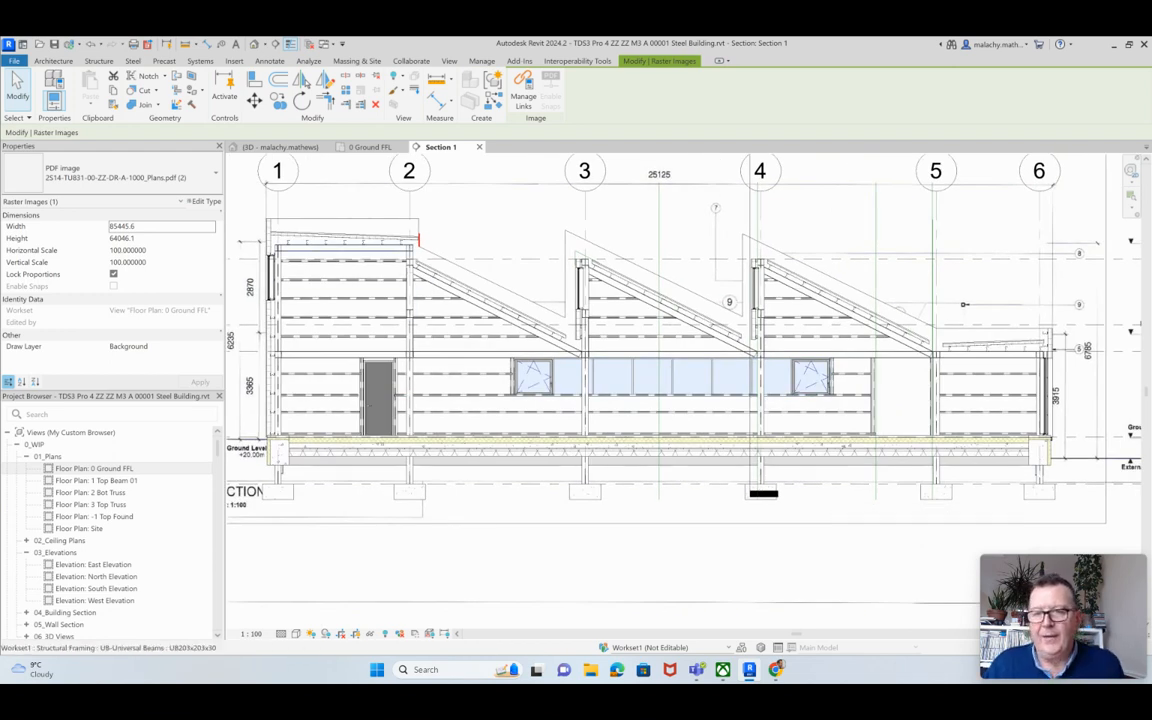
{"action": "scroll", "coordinate": [341, 252], "scroll_direction": "up", "scroll_amount": 4}
{"action": "middle_click_drag", "start_coordinate": [341, 252], "coordinate": [526, 349]}
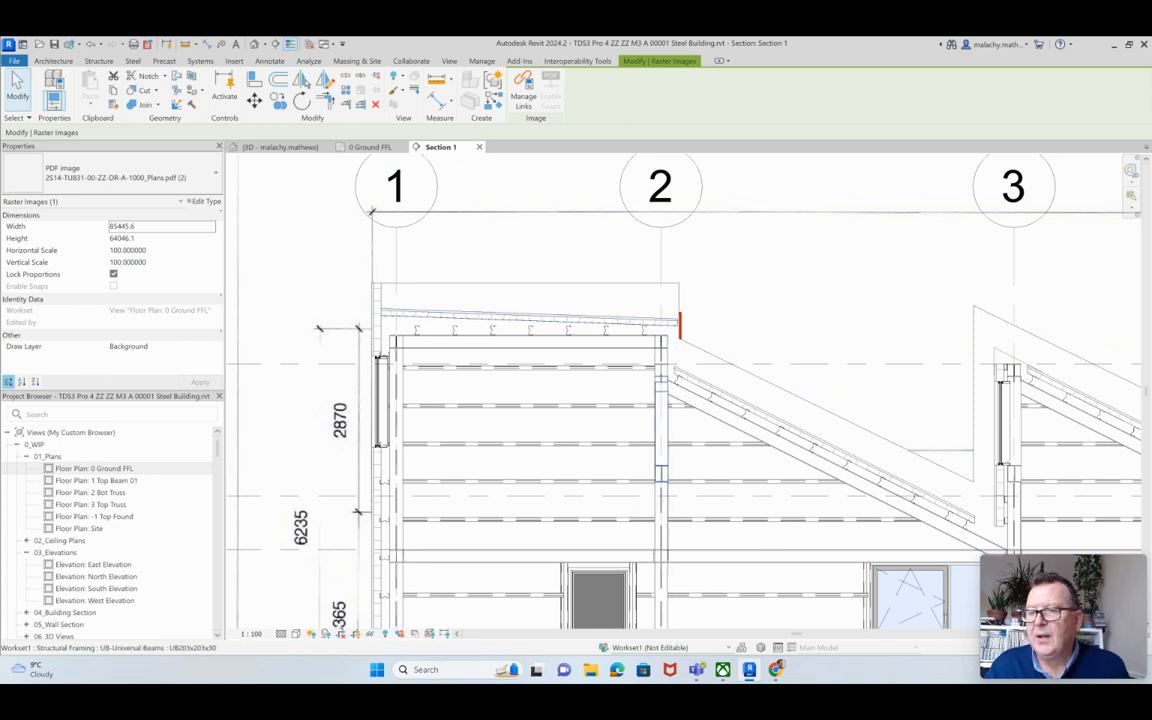
{"action": "scroll", "coordinate": [660, 390], "scroll_direction": "down", "scroll_amount": 3}
{"action": "middle_click_drag", "start_coordinate": [661, 404], "coordinate": [601, 394]}
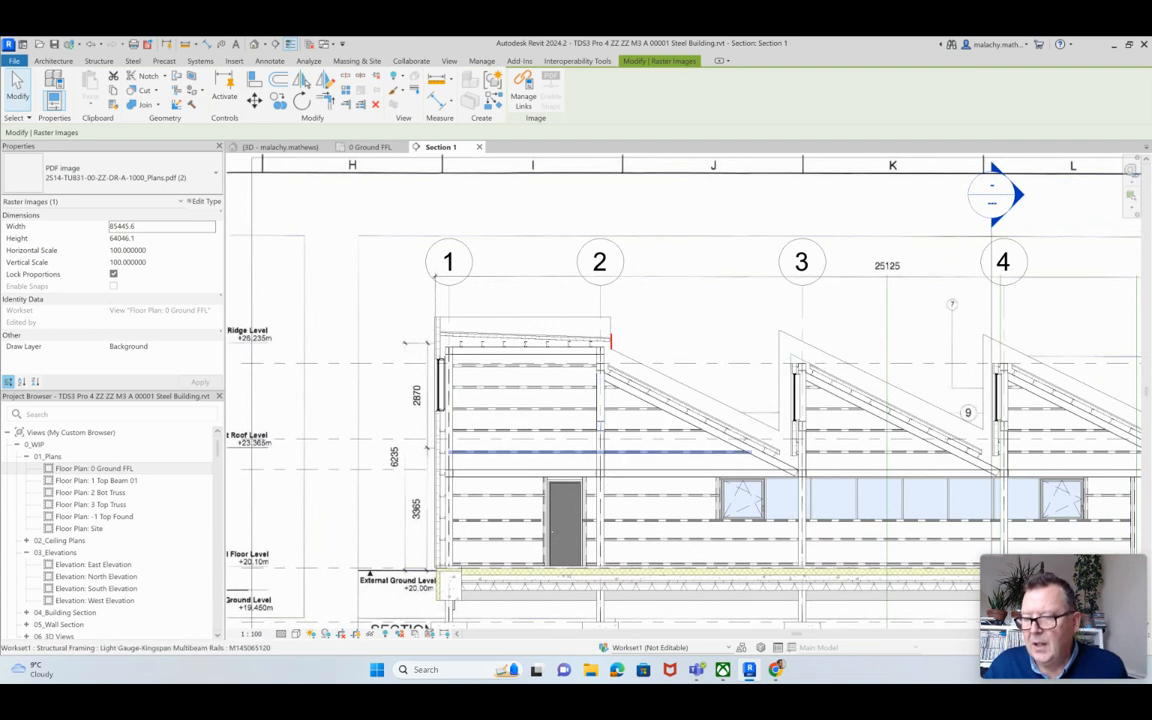
{"action": "middle_click_drag", "start_coordinate": [600, 420], "coordinate": [437, 388]}
{"action": "scroll", "coordinate": [607, 439], "scroll_direction": "up", "scroll_amount": 4}
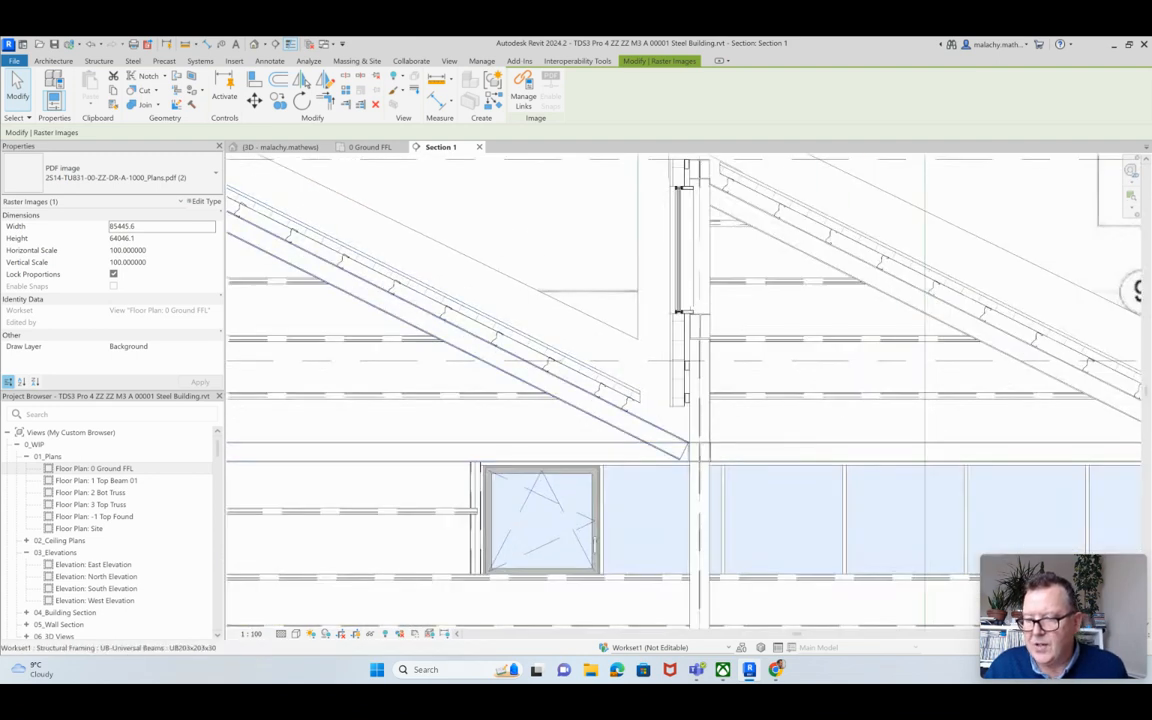
{"action": "scroll", "coordinate": [652, 387], "scroll_direction": "down", "scroll_amount": 2}
{"action": "middle_click_drag", "start_coordinate": [600, 220], "coordinate": [585, 304]}
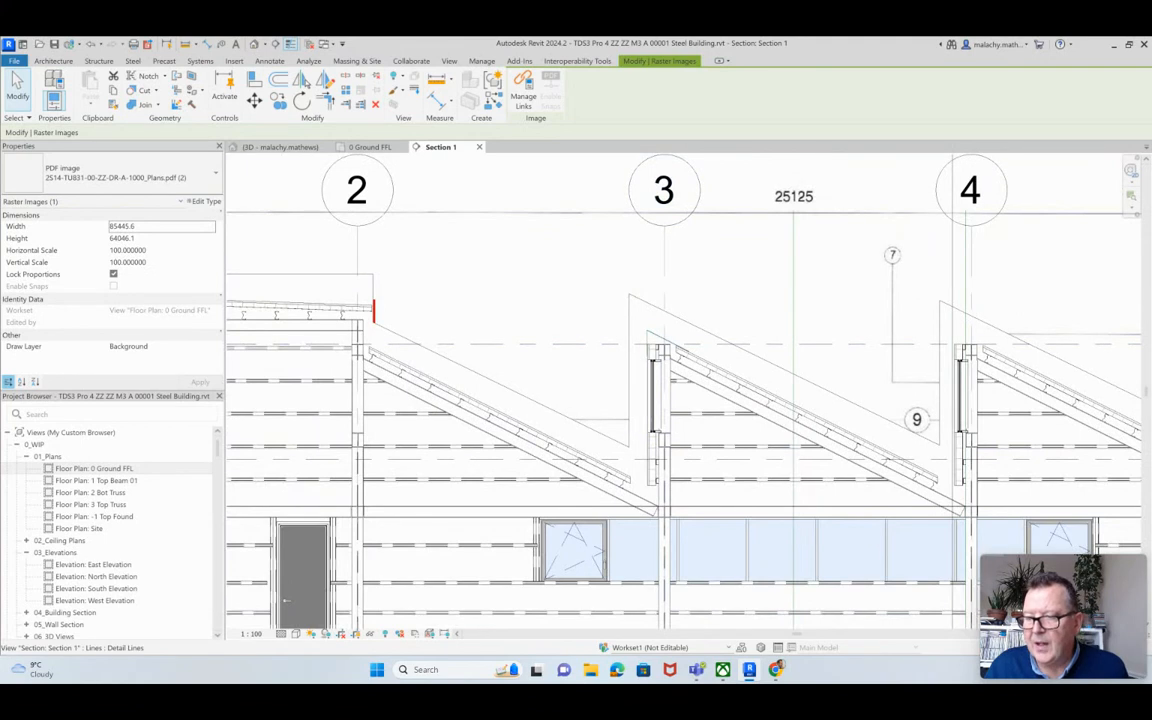
{"action": "middle_click_drag", "start_coordinate": [660, 390], "coordinate": [459, 370]}
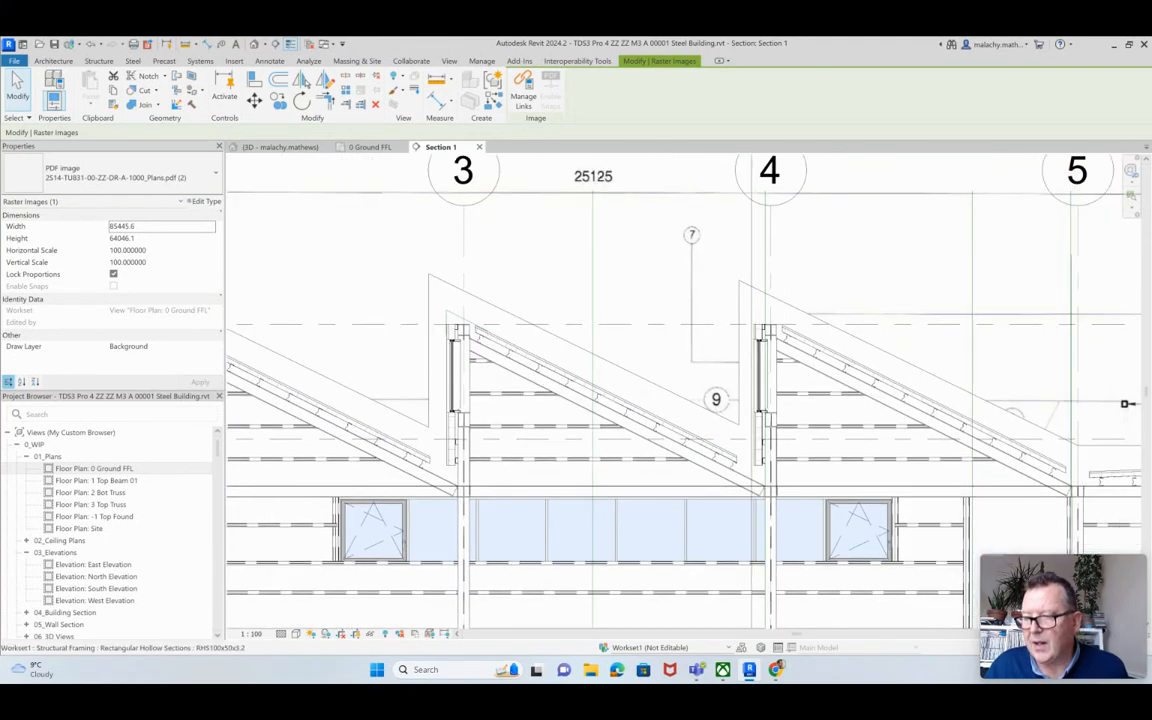
{"action": "scroll", "coordinate": [676, 349], "scroll_direction": "down", "scroll_amount": 2}
{"action": "middle_click_drag", "start_coordinate": [676, 349], "coordinate": [459, 325]}
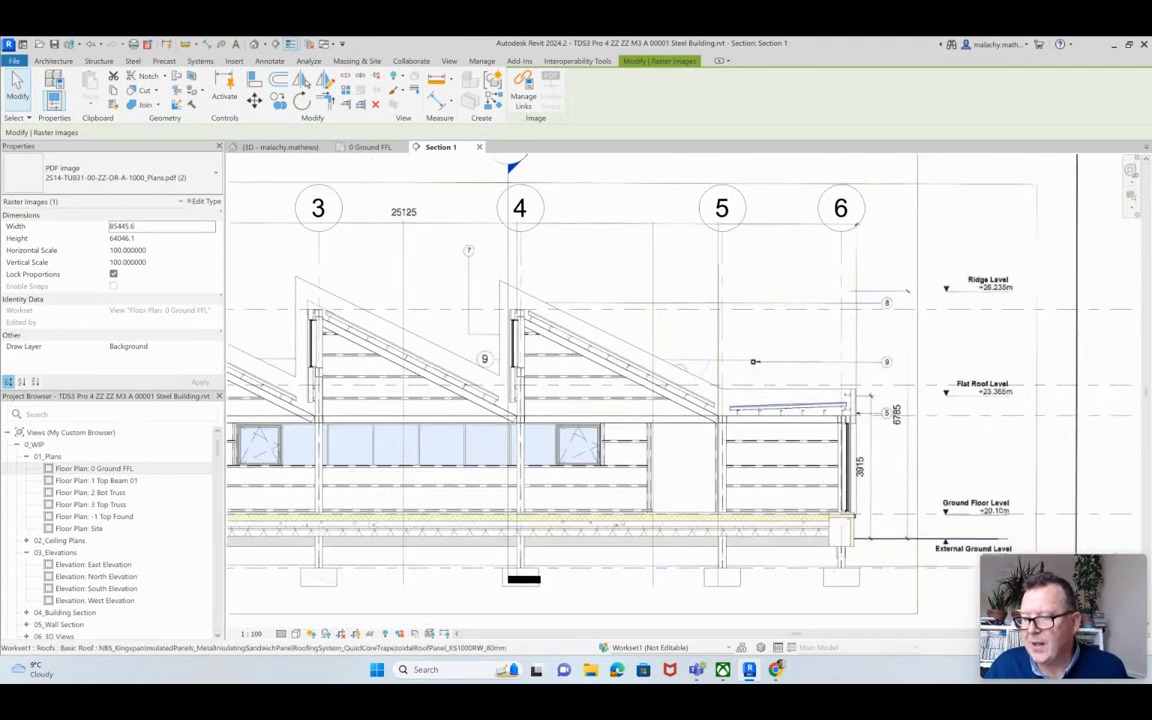
Return to the building's 3D view, and open Kingspan eves detail.jpg from the Screenshots folder in Pictures for a close look.
{"action": "scroll", "coordinate": [730, 400], "scroll_direction": "up", "scroll_amount": 2}
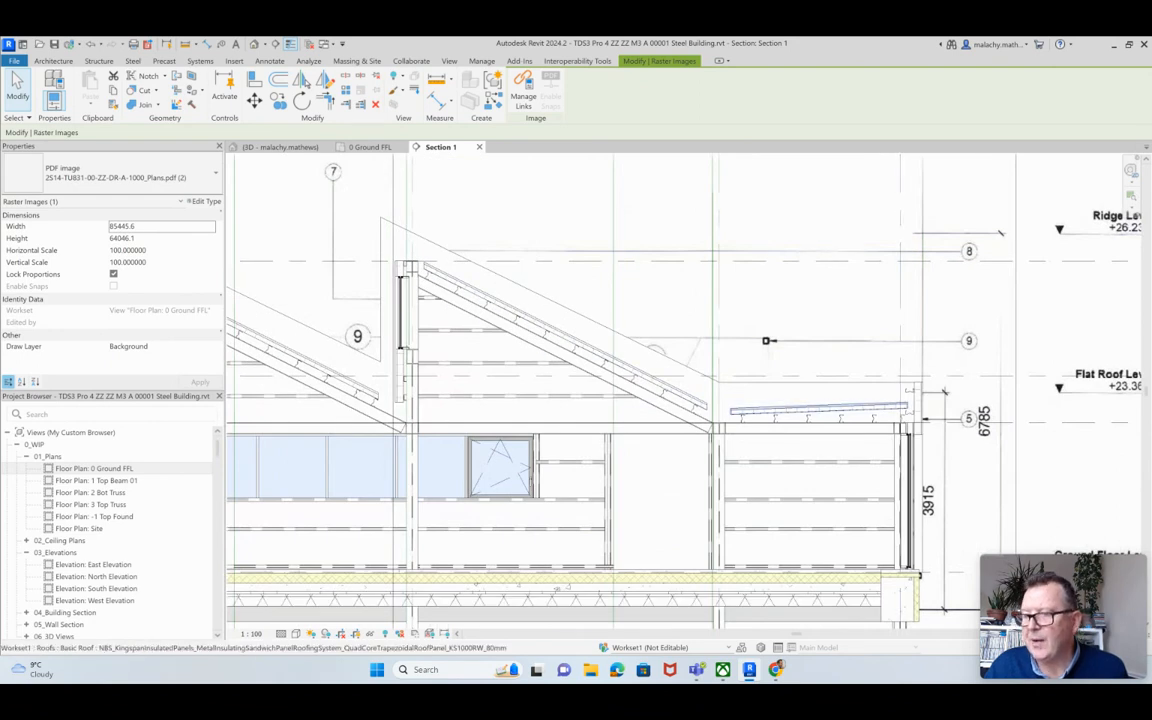
{"action": "left_click", "coordinate": [283, 147]}
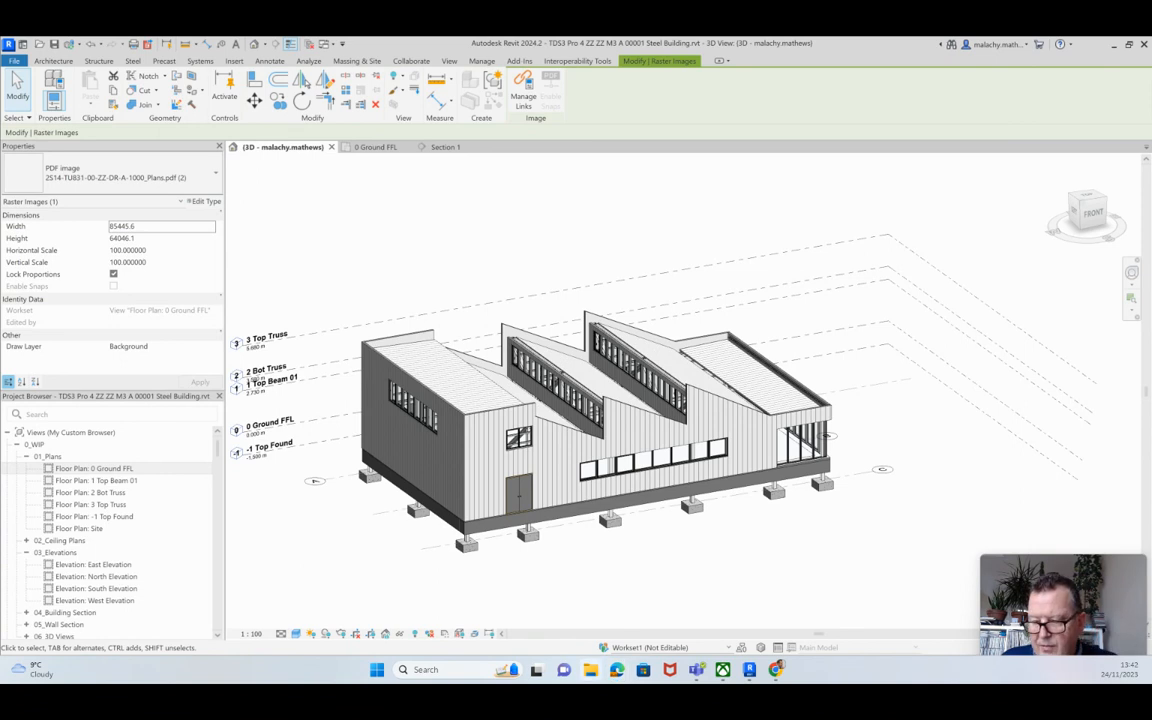
{"action": "key", "text": "super+e"}
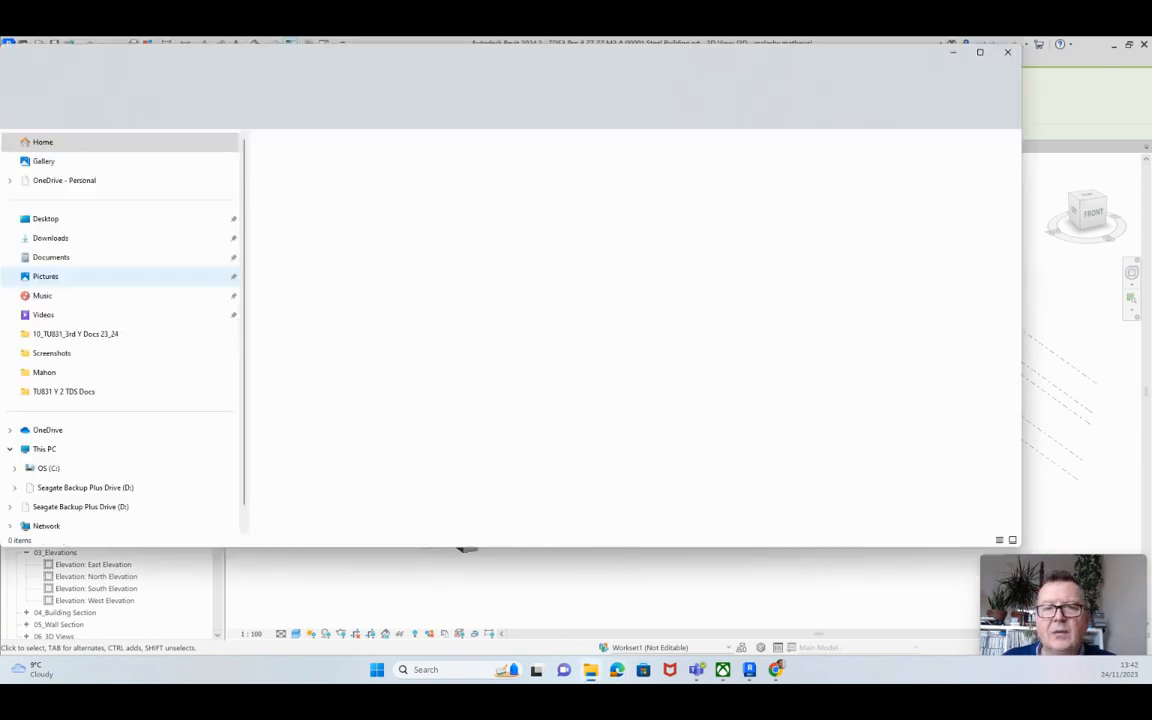
{"action": "left_click", "coordinate": [45, 276]}
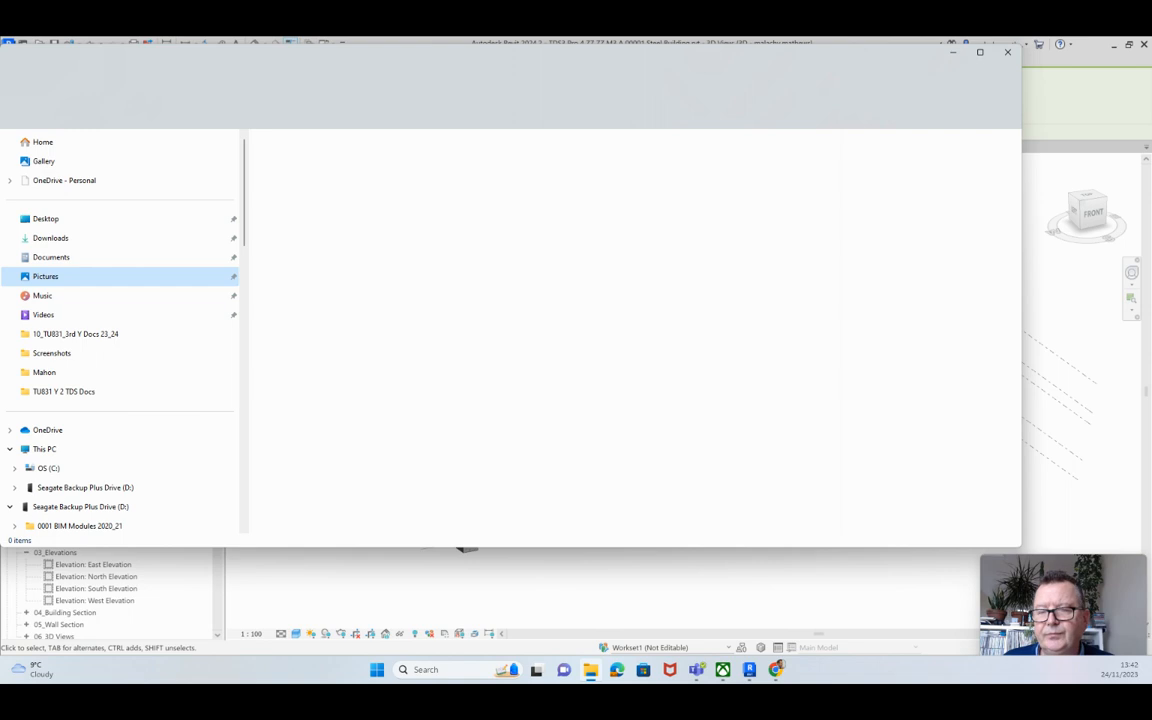
{"action": "double_click", "coordinate": [300, 156]}
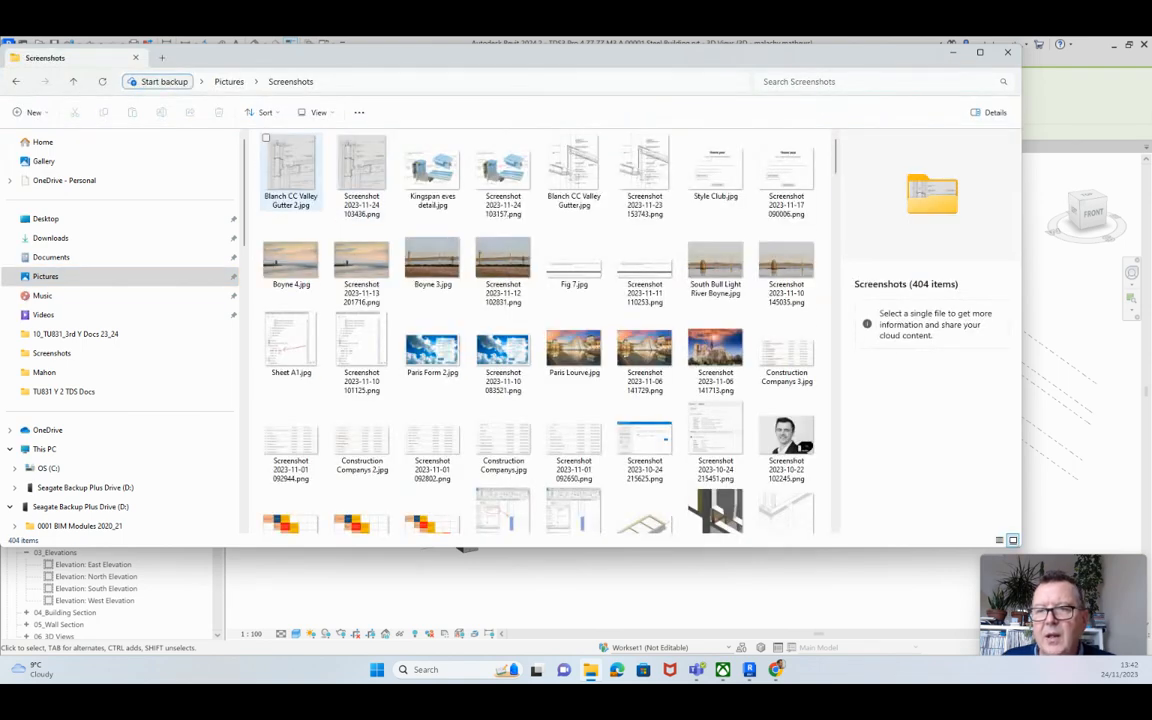
{"action": "double_click", "coordinate": [430, 175]}
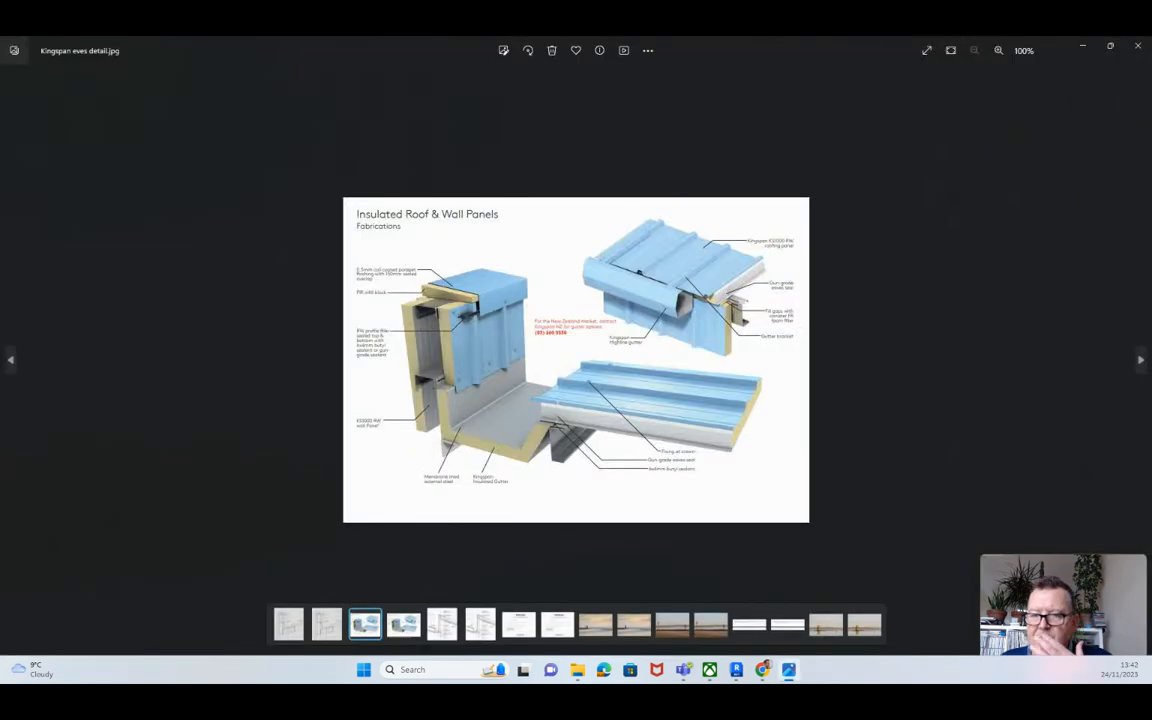
{"action": "scroll", "coordinate": [576, 360], "scroll_direction": "up", "scroll_amount": 5}
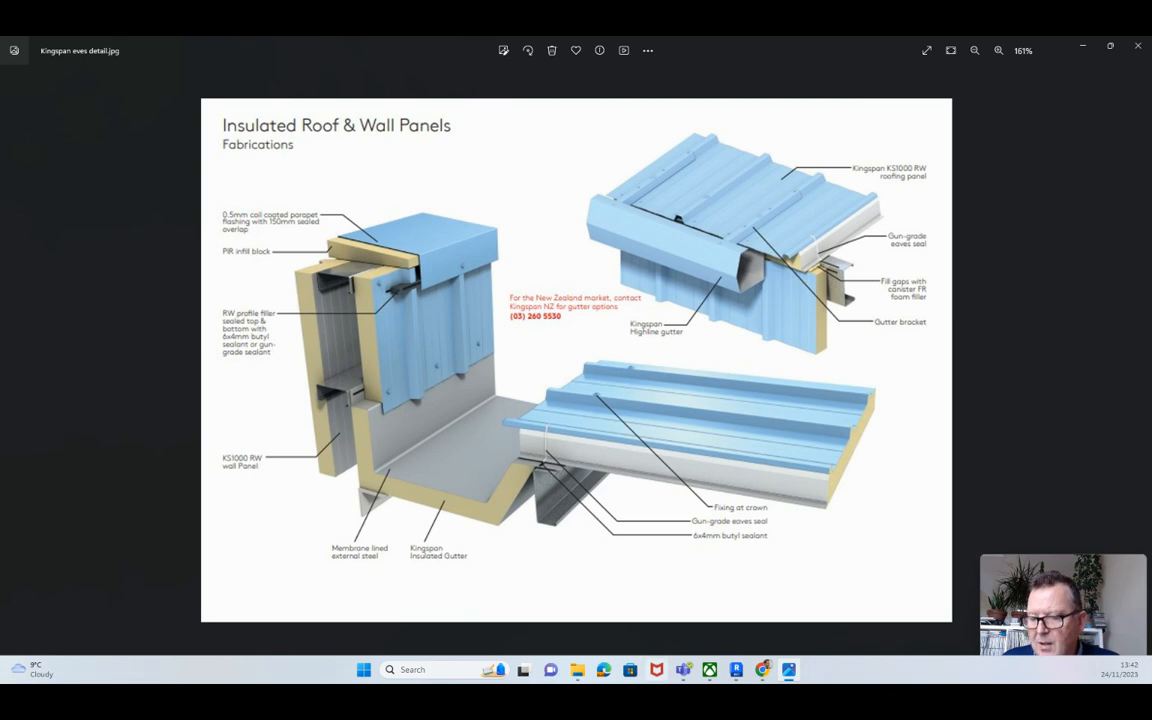
Switch back to Revit and examine the building's sawtooth roofs, parapets and eaves from both long sides.
{"action": "key", "text": "alt+Tab"}
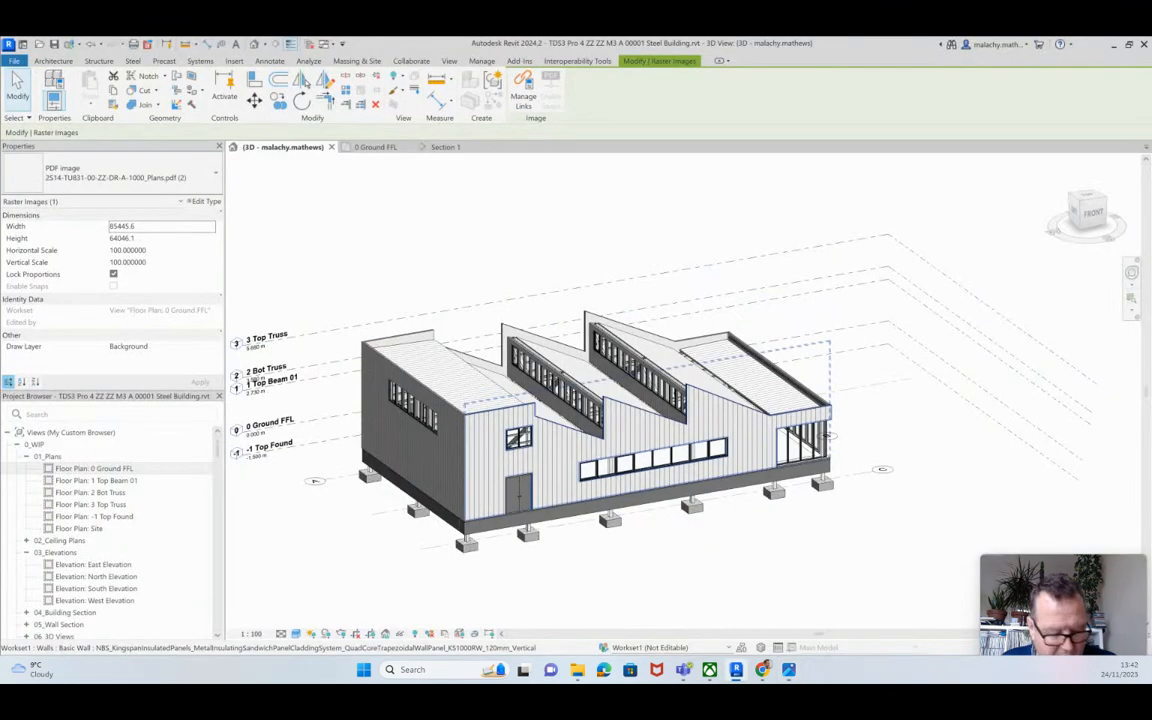
{"action": "middle_click_drag", "start_coordinate": [881, 469], "coordinate": [853, 492], "text": "shift"}
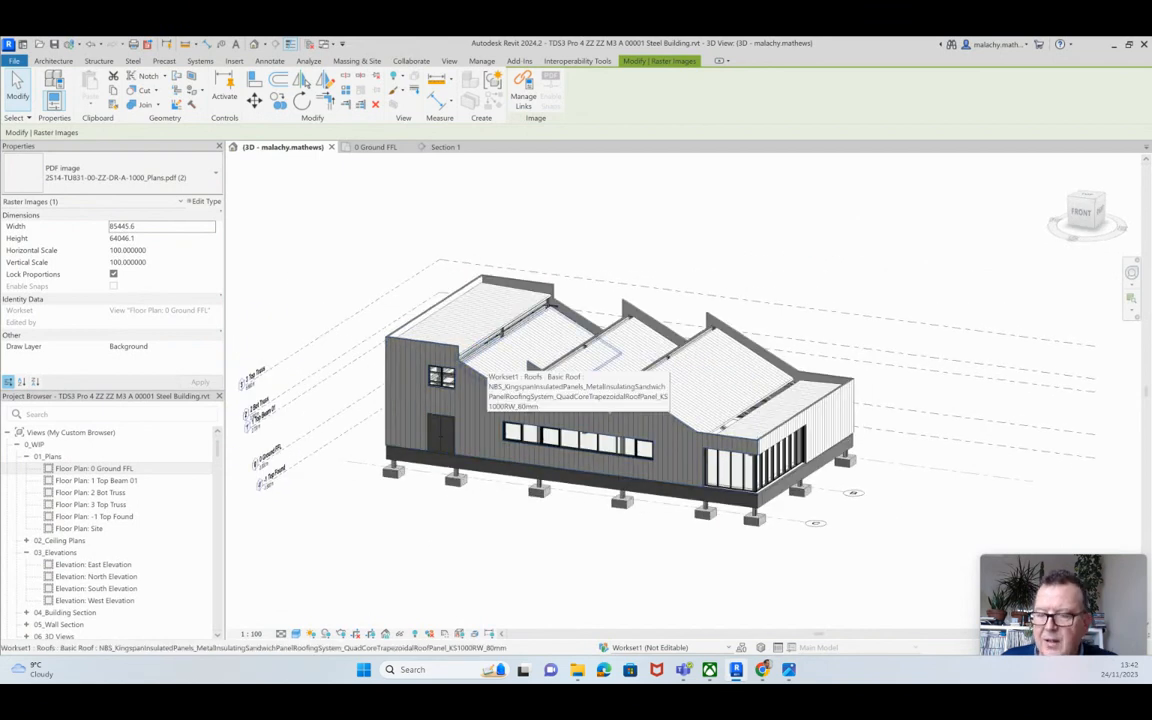
{"action": "scroll", "coordinate": [488, 356], "scroll_direction": "down", "scroll_amount": 2}
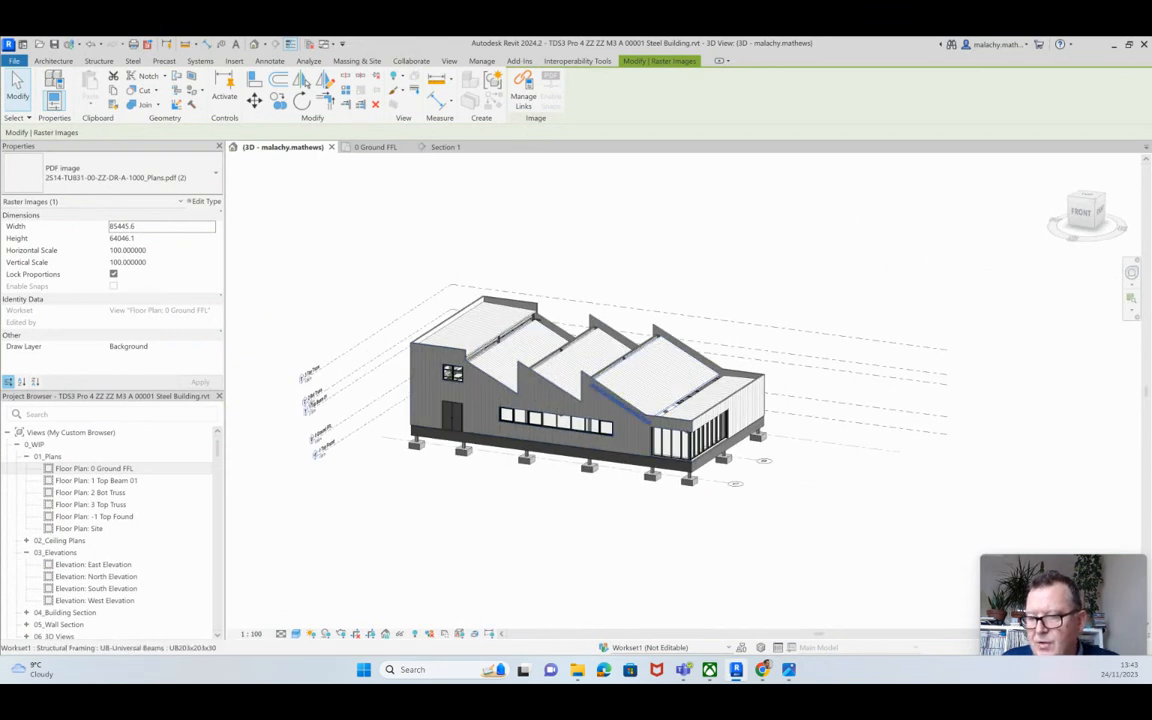
{"action": "scroll", "coordinate": [562, 396], "scroll_direction": "up", "scroll_amount": 5}
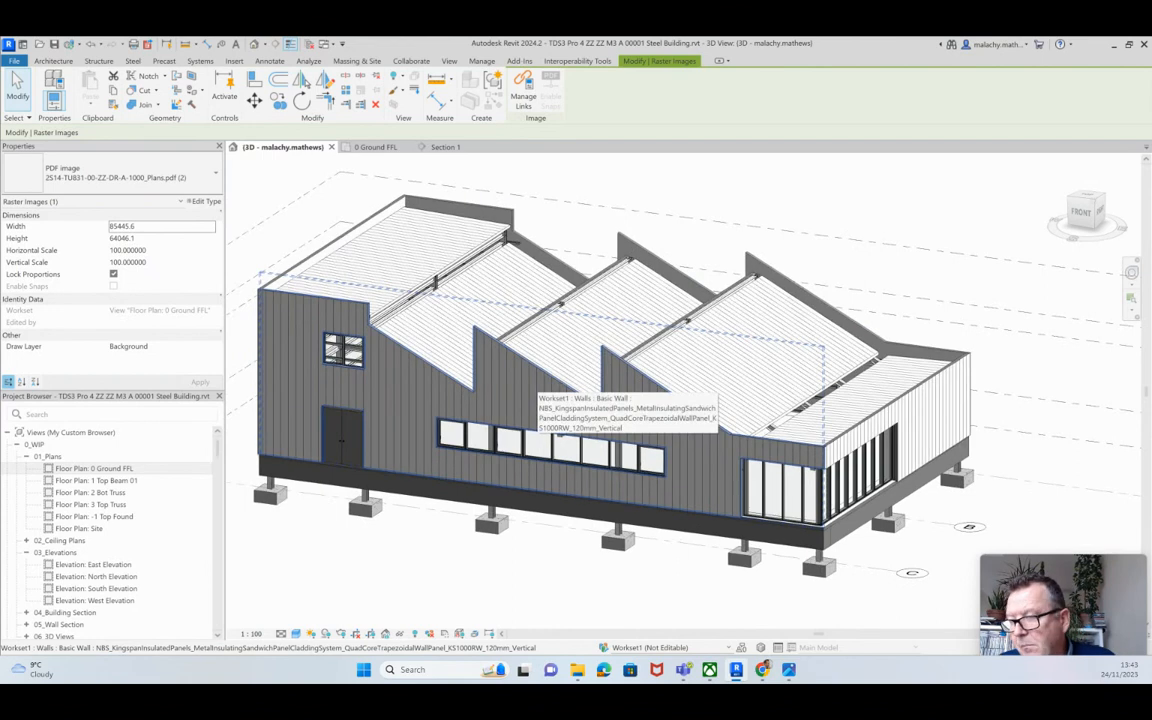
{"action": "middle_click_drag", "start_coordinate": [533, 390], "coordinate": [360, 396], "text": "shift"}
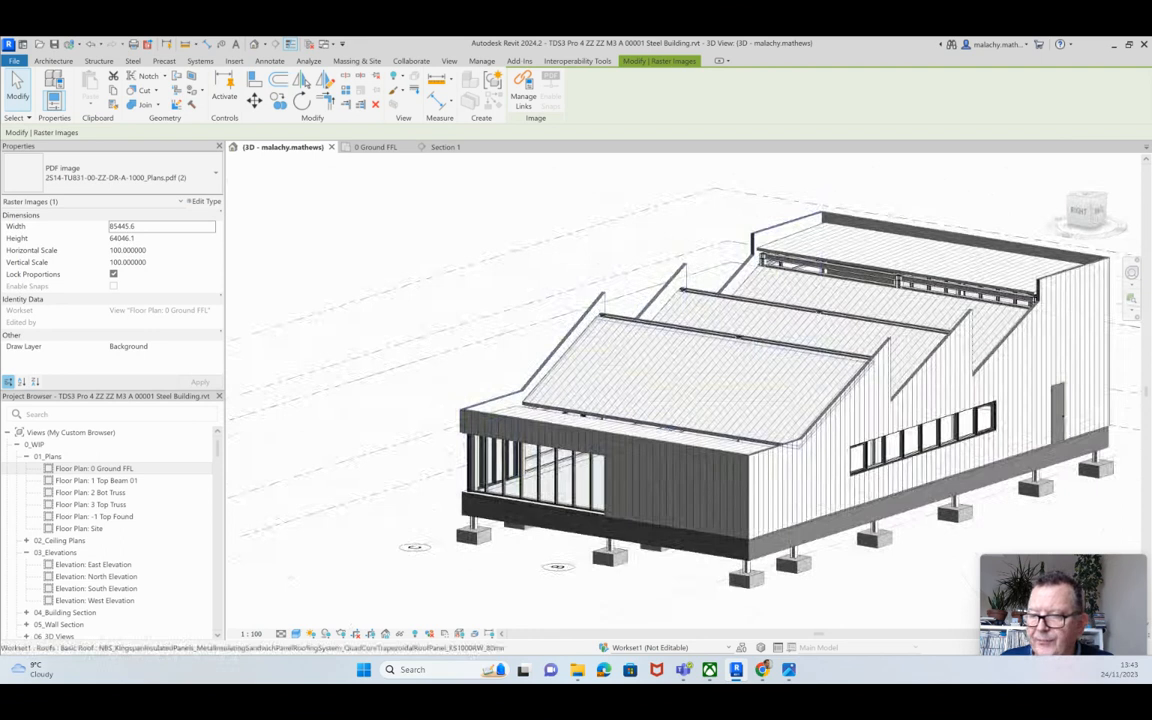
{"action": "scroll", "coordinate": [600, 320], "scroll_direction": "up", "scroll_amount": 4}
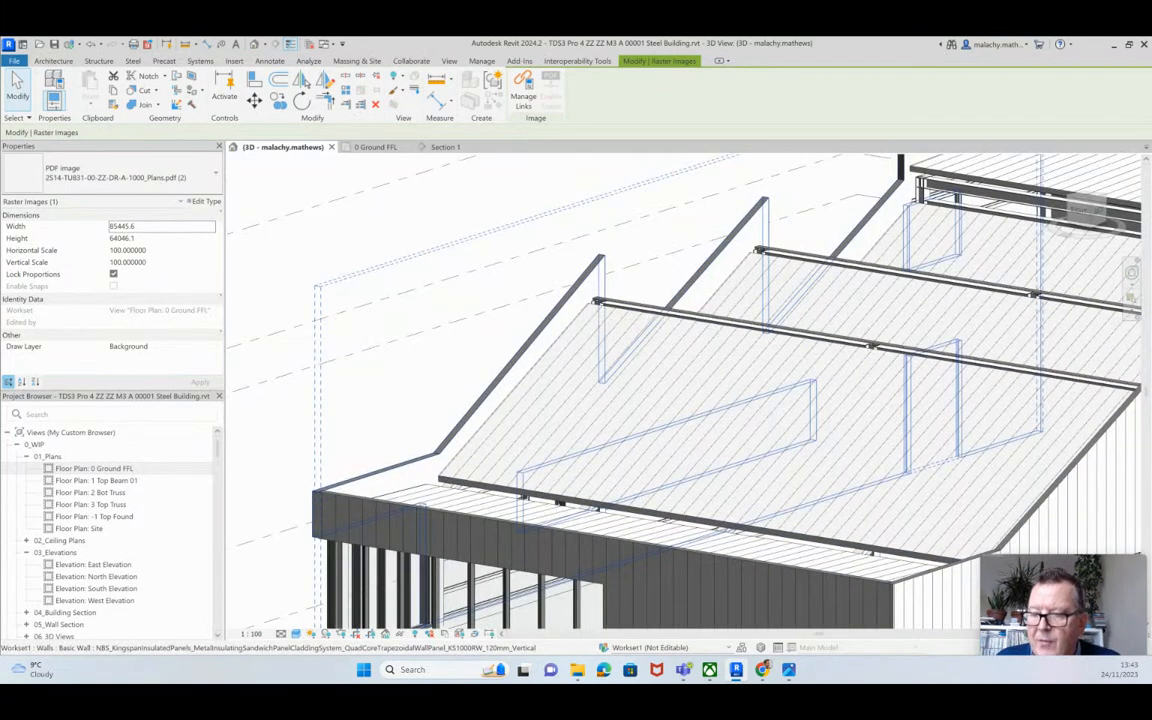
Consult the Kingspan insulated gutter and parapet detail image again, and switch back to the Revit model.
{"action": "key", "text": "alt+Tab"}
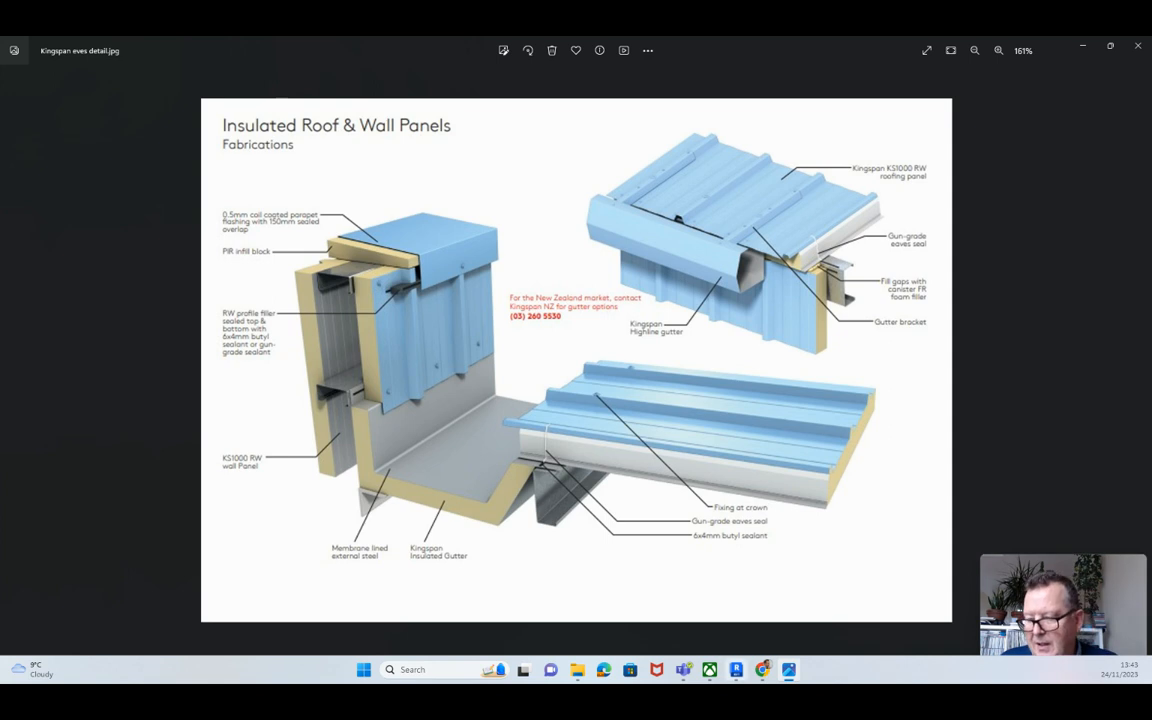
{"action": "mouse_move", "coordinate": [789, 669]}
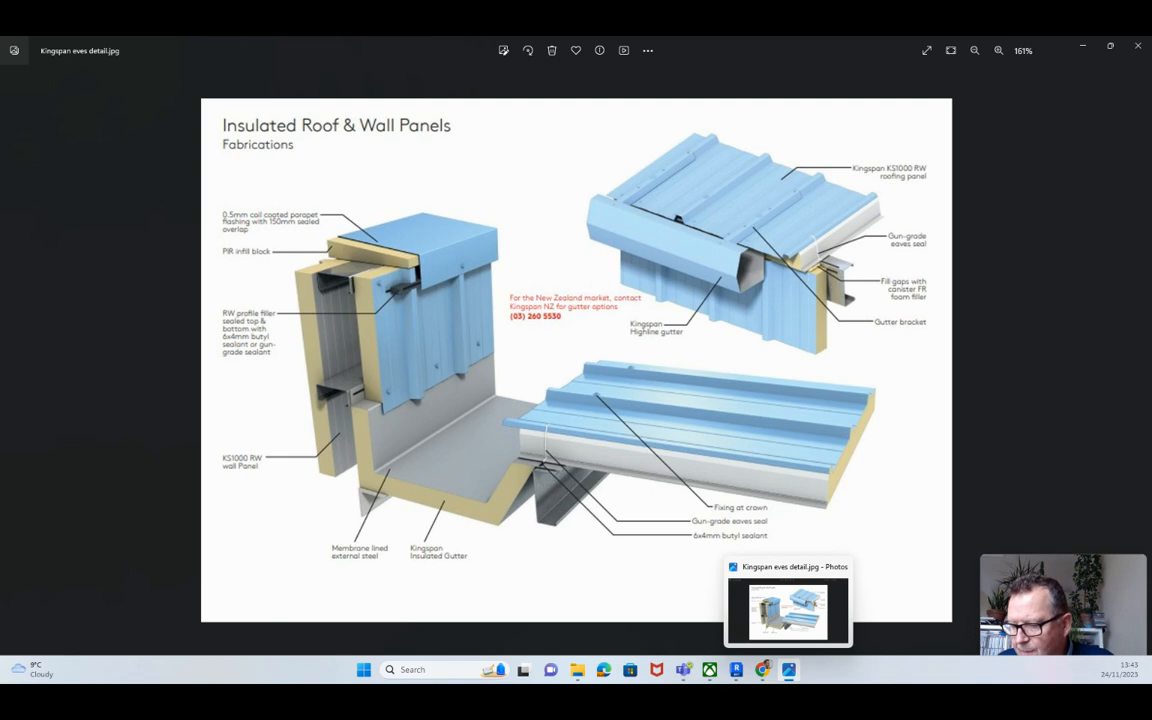
{"action": "left_click", "coordinate": [650, 605]}
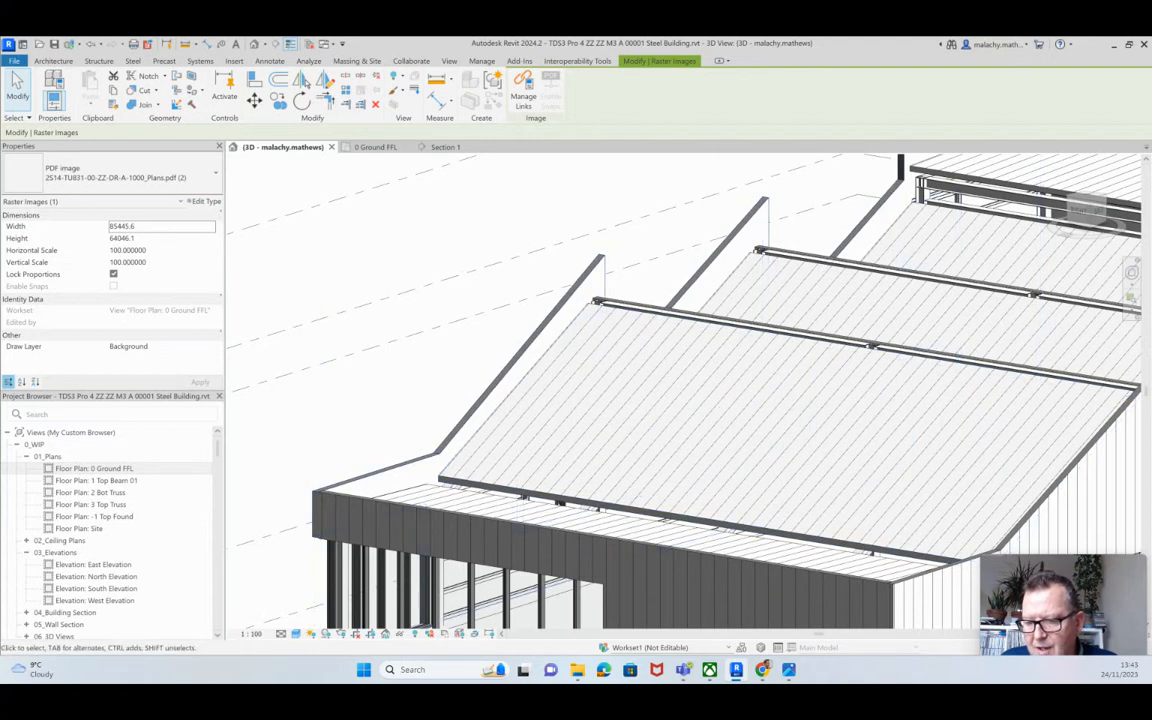
Inspect the side wall's stepped top edge between the upper window and the first sawtooth valley.
{"action": "scroll", "coordinate": [680, 400], "scroll_direction": "down", "scroll_amount": 5}
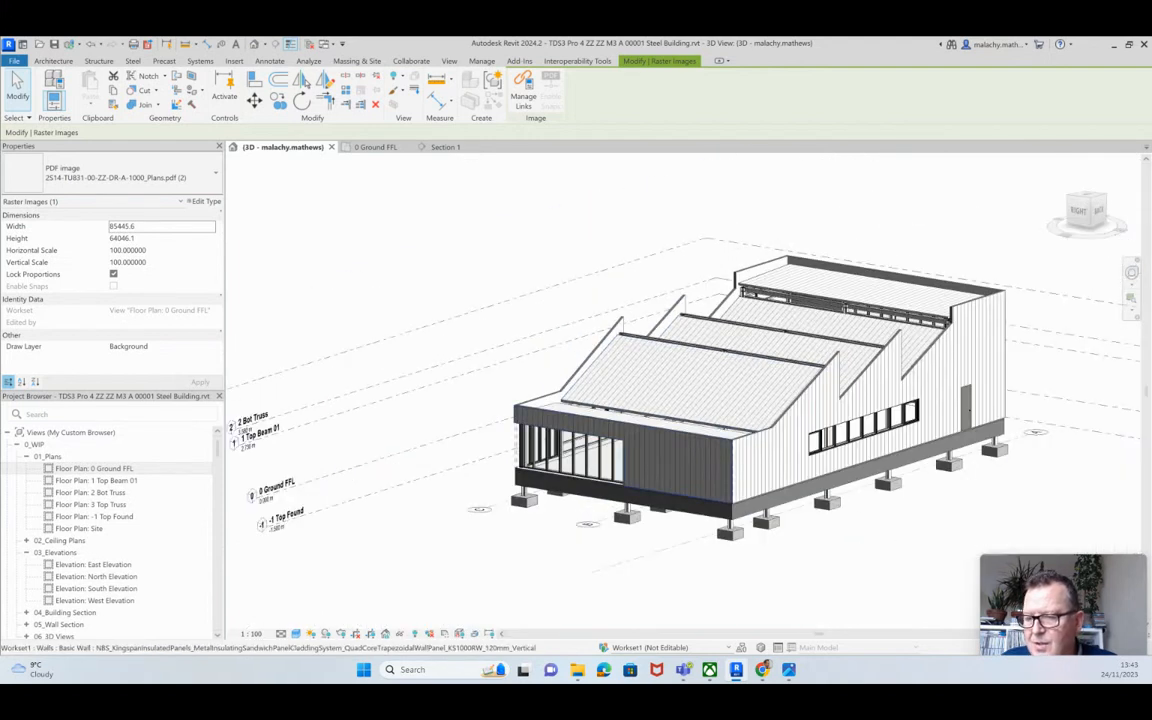
{"action": "scroll", "coordinate": [680, 400], "scroll_direction": "up", "scroll_amount": 1}
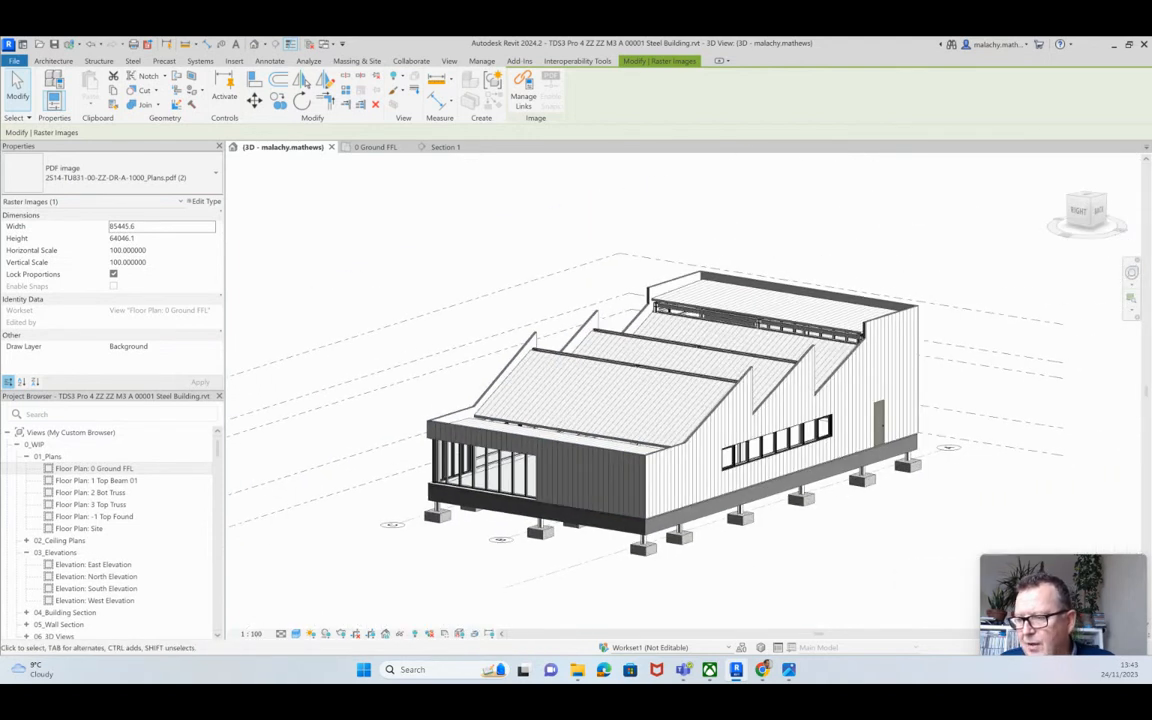
{"action": "middle_click_drag", "start_coordinate": [680, 400], "coordinate": [520, 400], "text": "shift"}
{"action": "scroll", "coordinate": [362, 398], "scroll_direction": "up", "scroll_amount": 6}
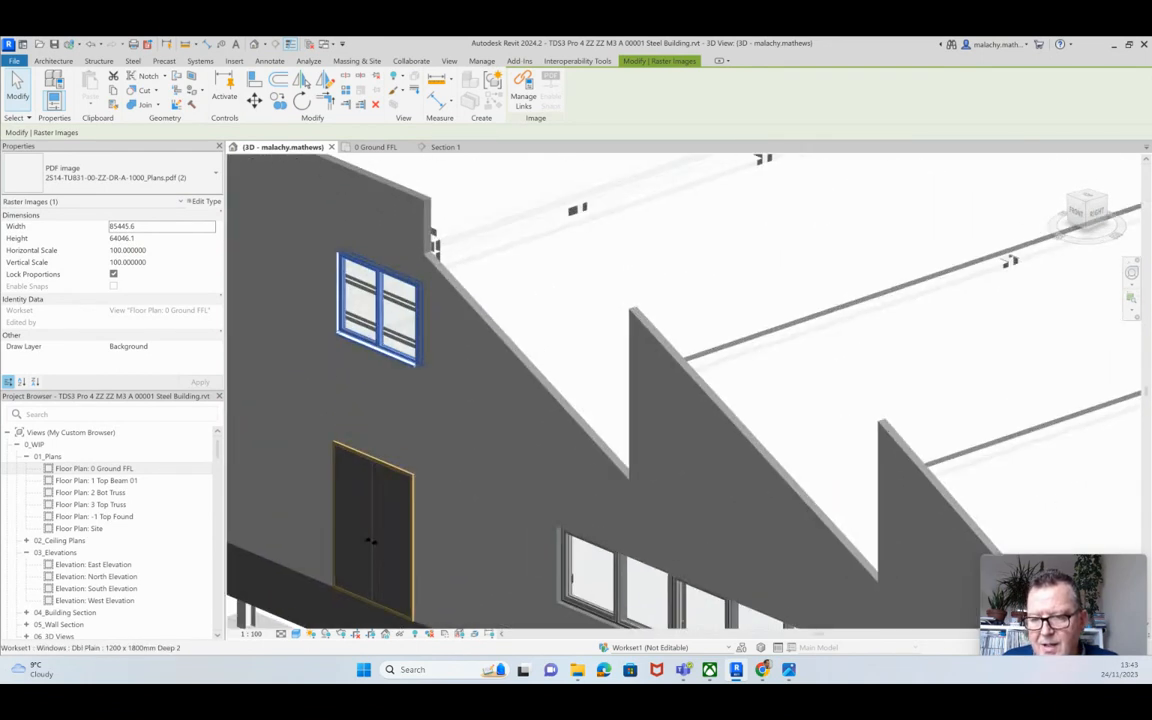
{"action": "scroll", "coordinate": [382, 340], "scroll_direction": "up", "scroll_amount": 2}
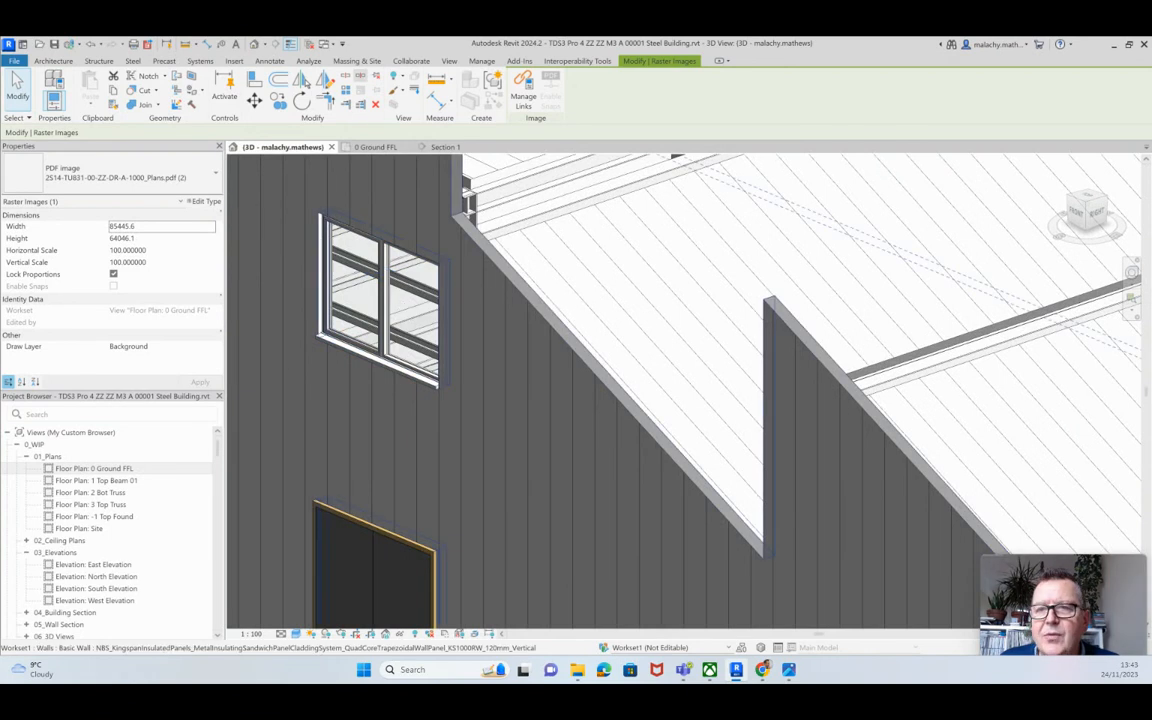
{"action": "key", "text": "s"}
{"action": "key", "text": "l"}
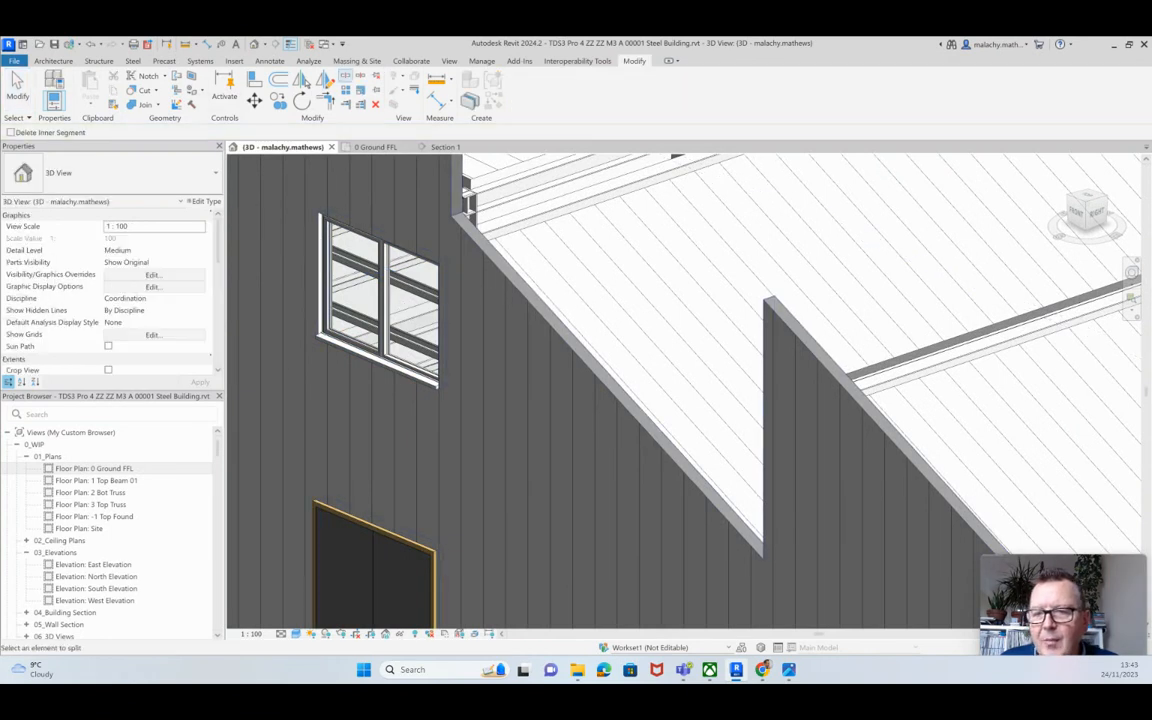
{"action": "key", "text": "Escape"}
Review the whole building in 3D from above the double door side, including the stepped parapets and sawtooth roof slopes.
{"action": "scroll", "coordinate": [390, 300], "scroll_direction": "down", "scroll_amount": 8}
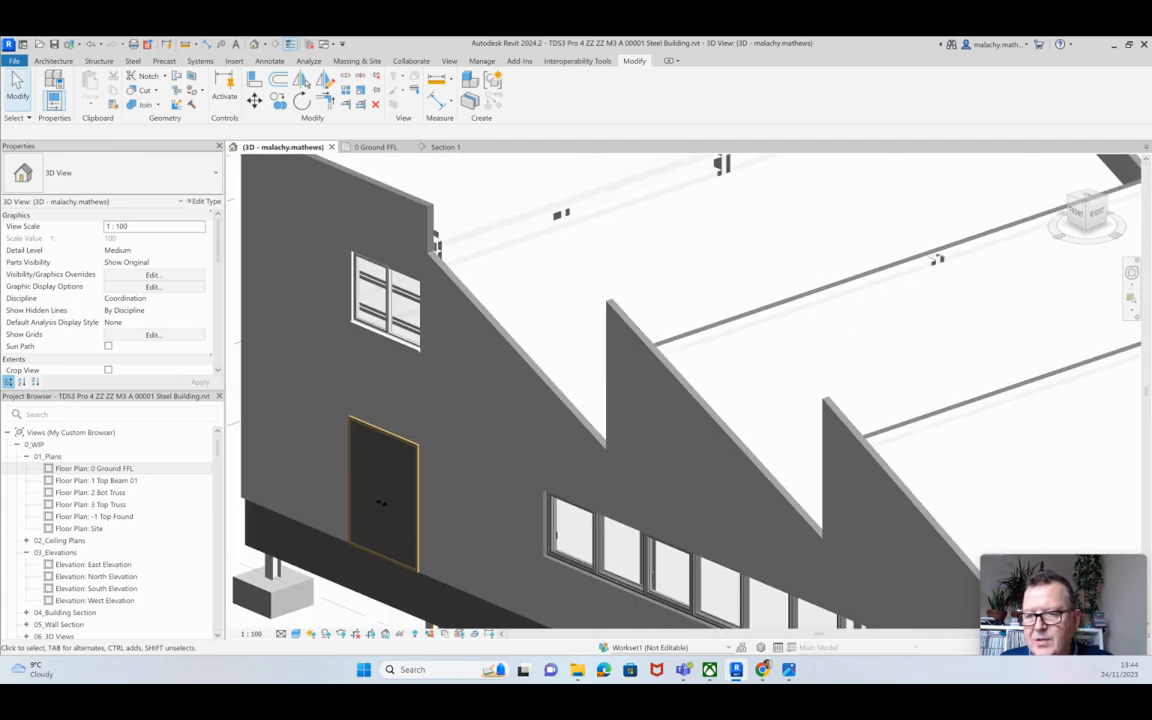
{"action": "scroll", "coordinate": [392, 302], "scroll_direction": "down", "scroll_amount": 3}
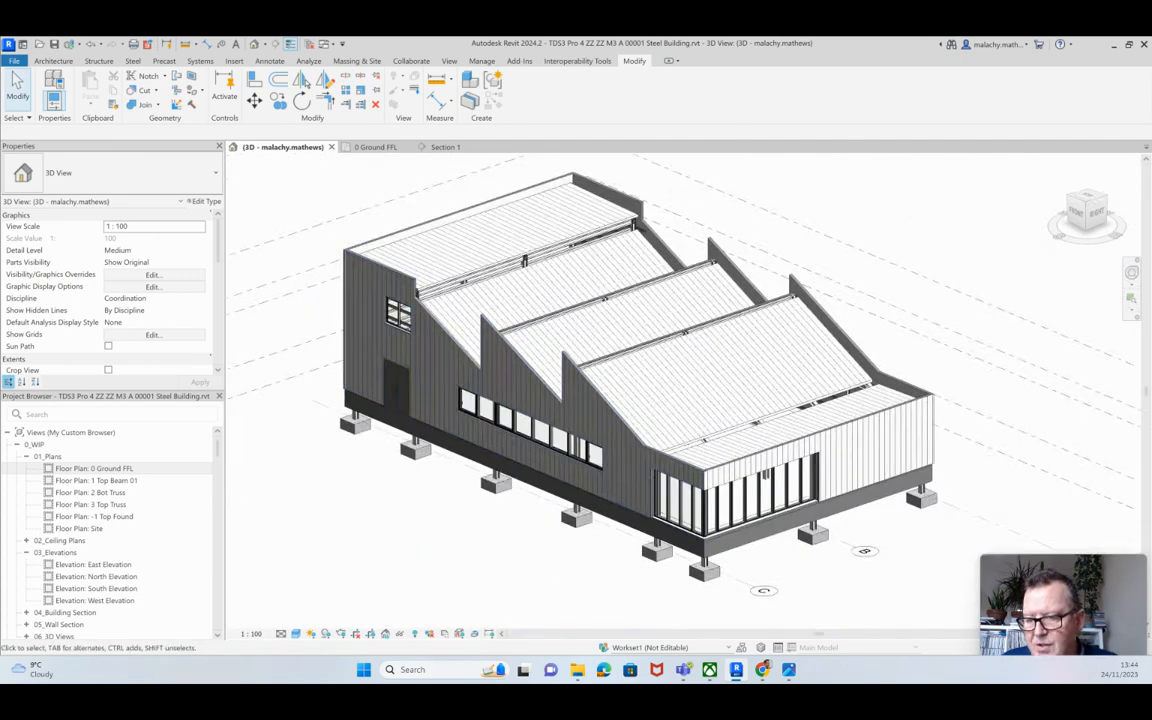
{"action": "middle_click_drag", "start_coordinate": [392, 302], "coordinate": [295, 297], "text": "shift"}
{"action": "middle_click_drag", "start_coordinate": [660, 380], "coordinate": [580, 360], "text": "shift"}
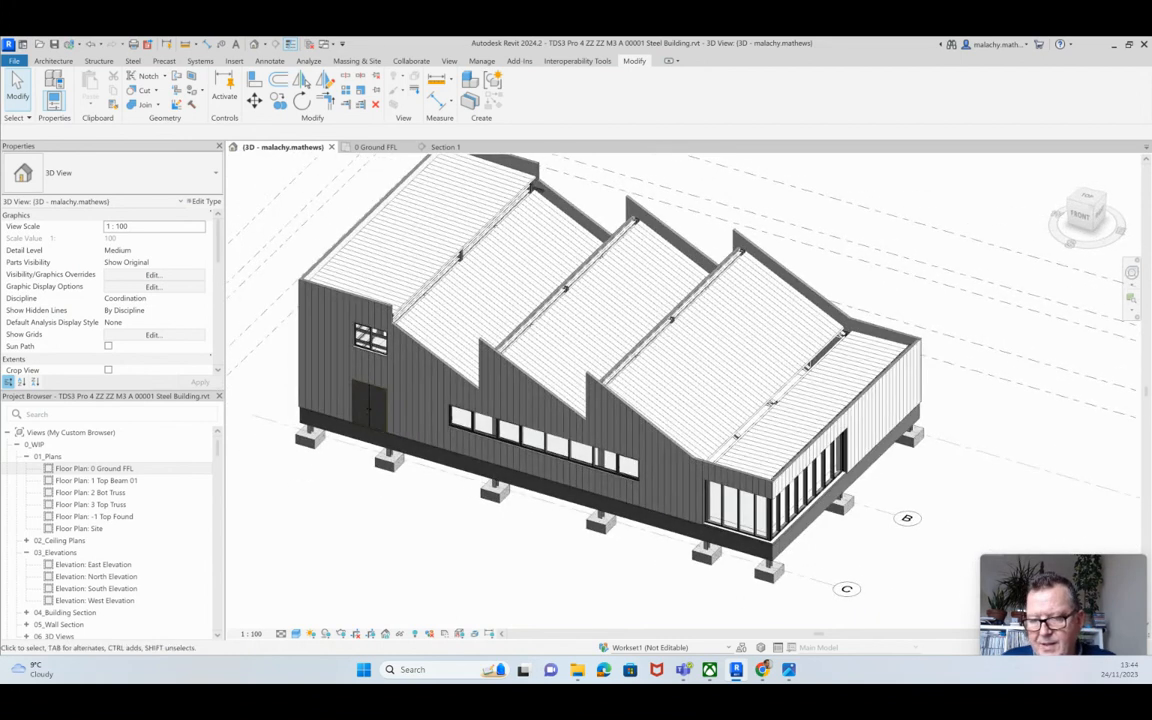
{"action": "middle_click_drag", "start_coordinate": [435, 210], "coordinate": [450, 330]}
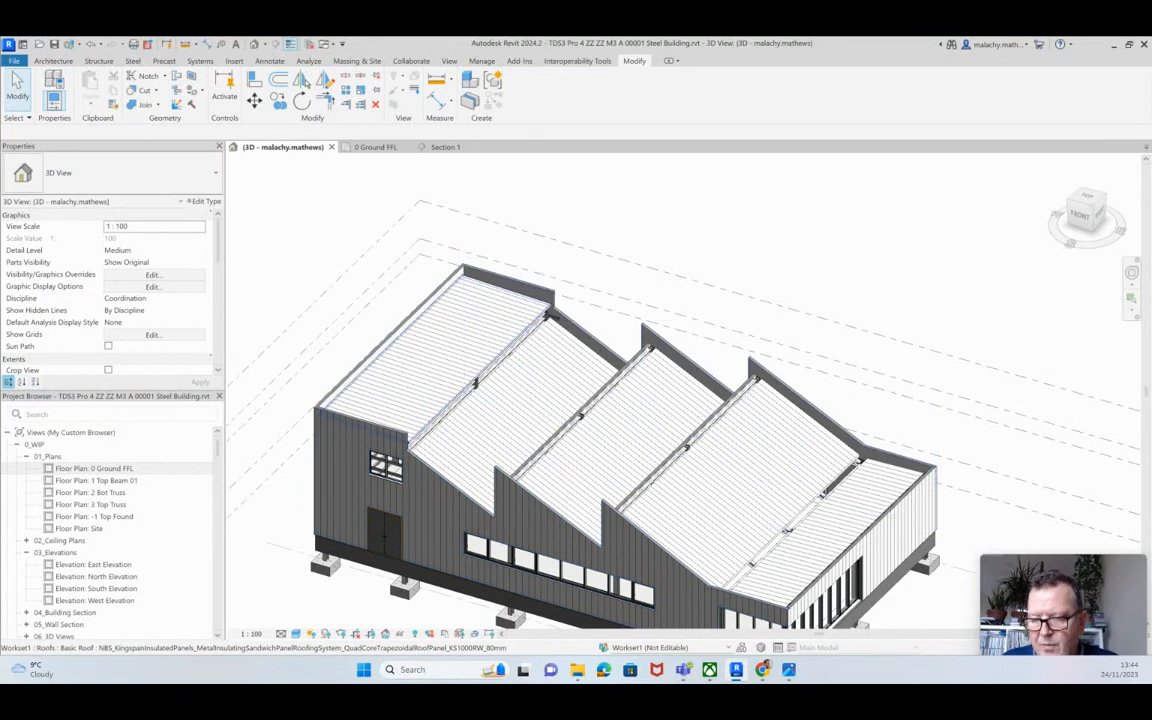
{"action": "middle_click_drag", "start_coordinate": [900, 600], "coordinate": [977, 588], "text": "shift"}
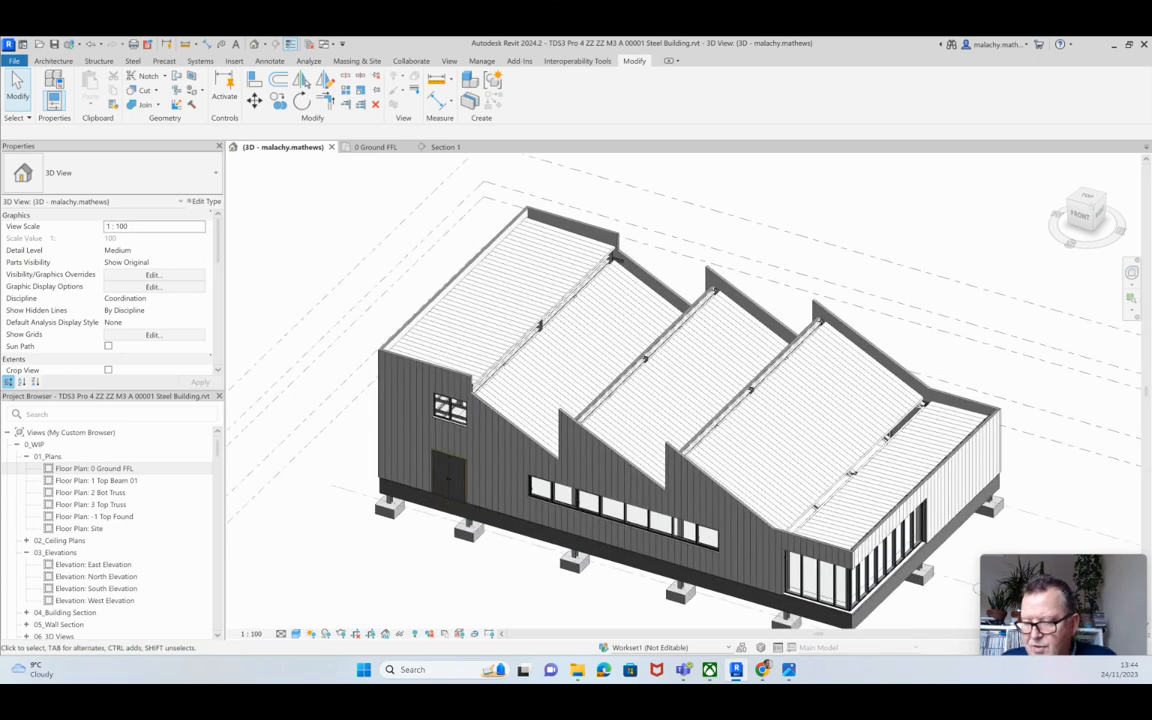